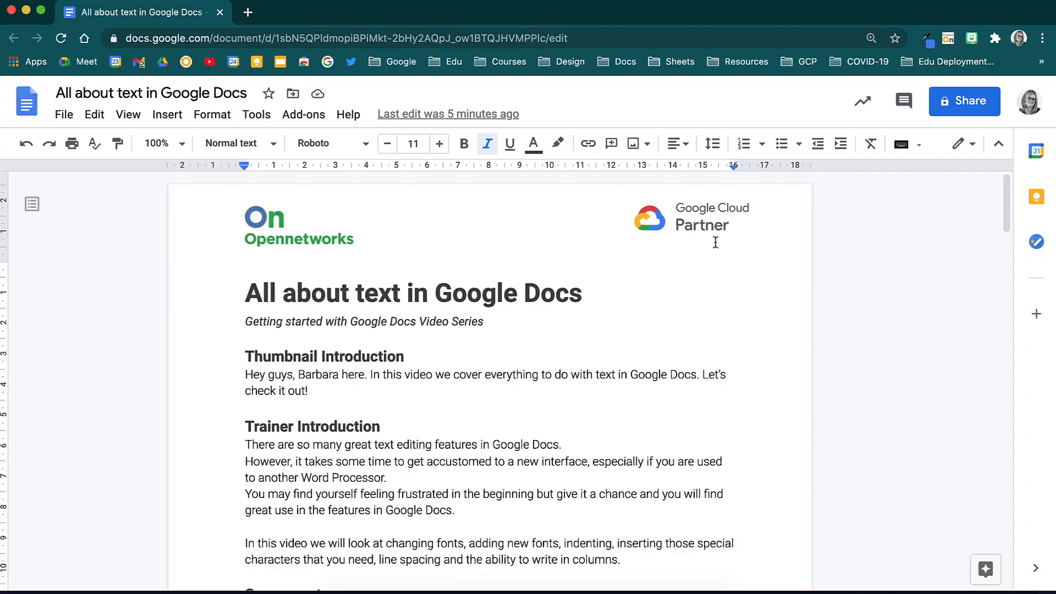
pyautogui.click(955, 101)
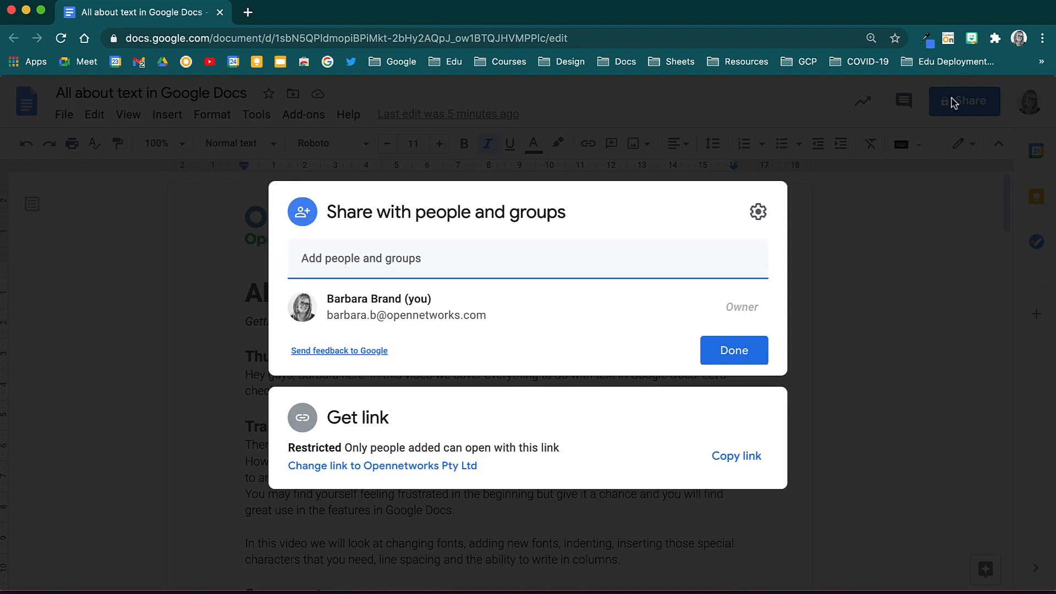
pyautogui.write('luke')
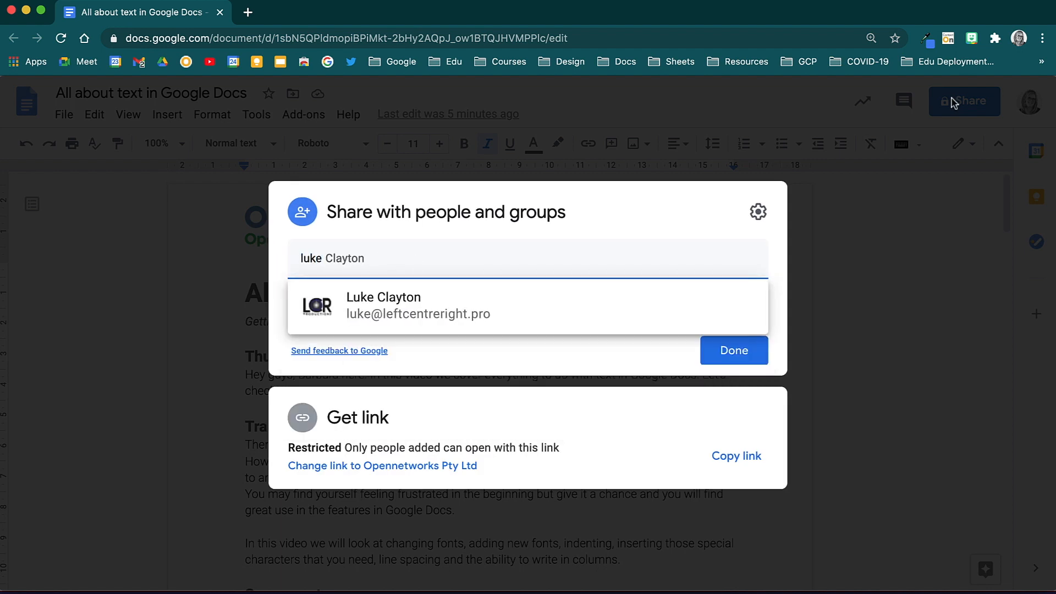
pyautogui.press('BackSpace')
pyautogui.press('BackSpace')
pyautogui.press('BackSpace')
pyautogui.click(685, 203)
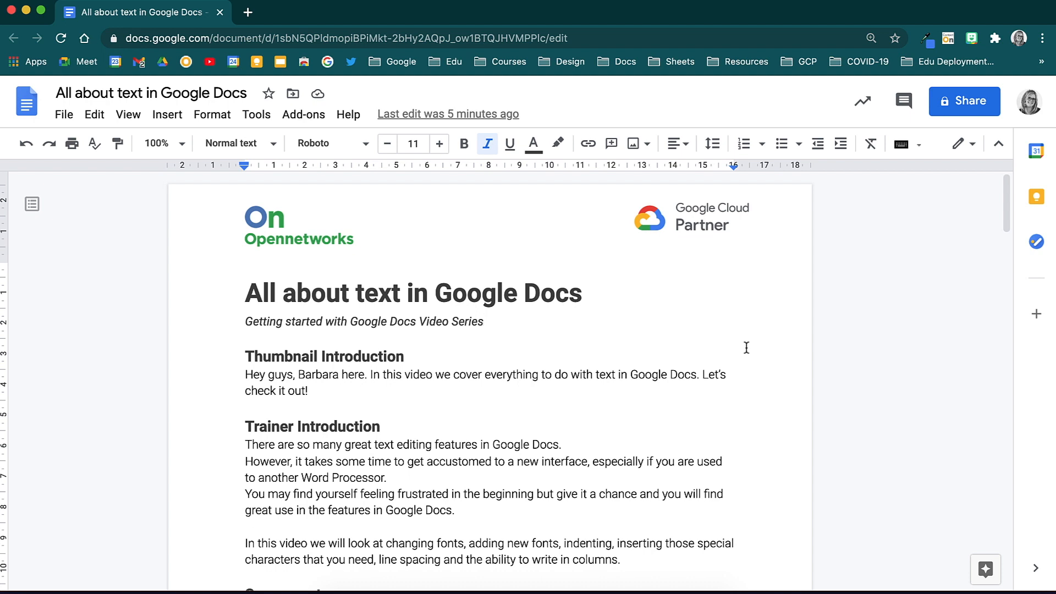
# Step: Share the document with the video production collaborator as Editor, with Notify people enabled, and send the invitation
pyautogui.click(971, 113)
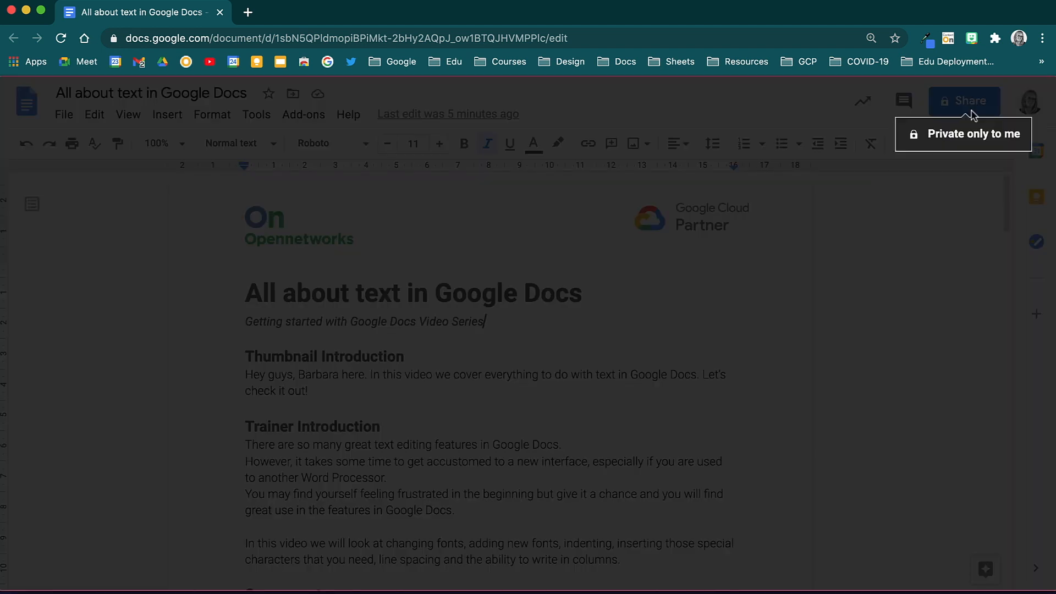
pyautogui.write('luke')
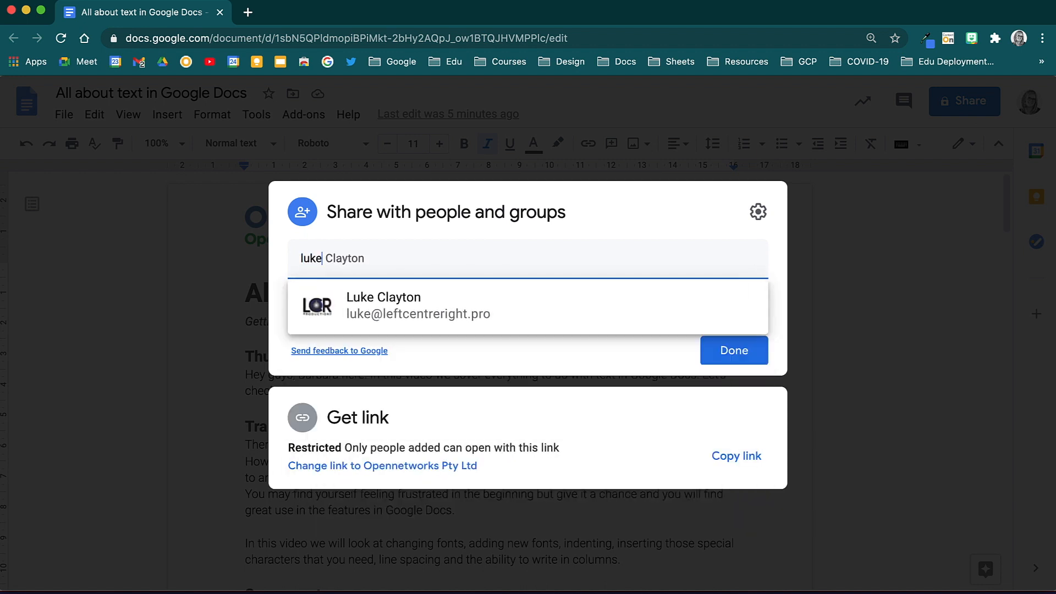
pyautogui.click(535, 303)
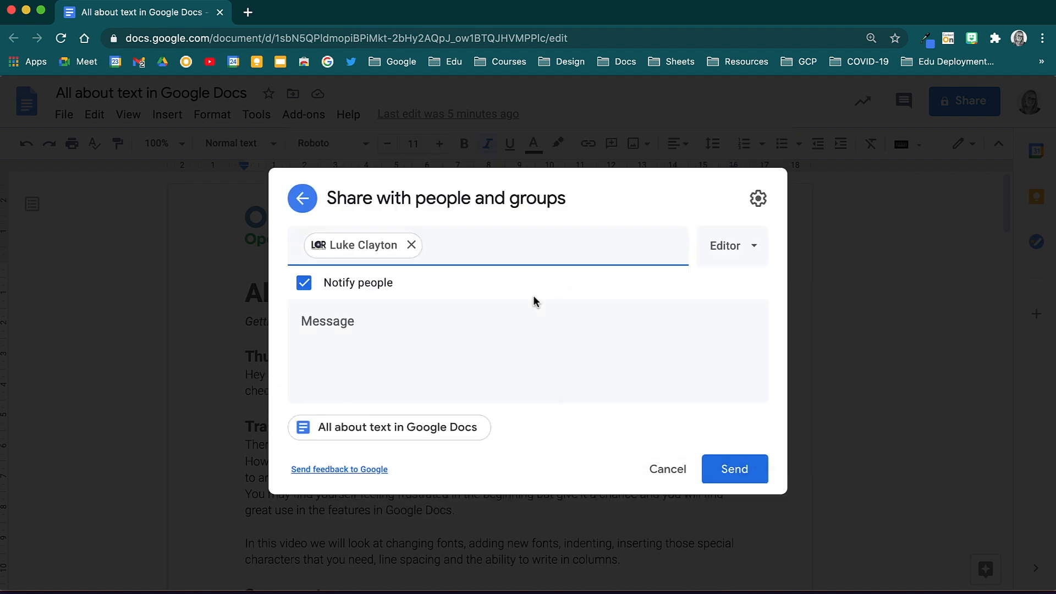
pyautogui.click(757, 483)
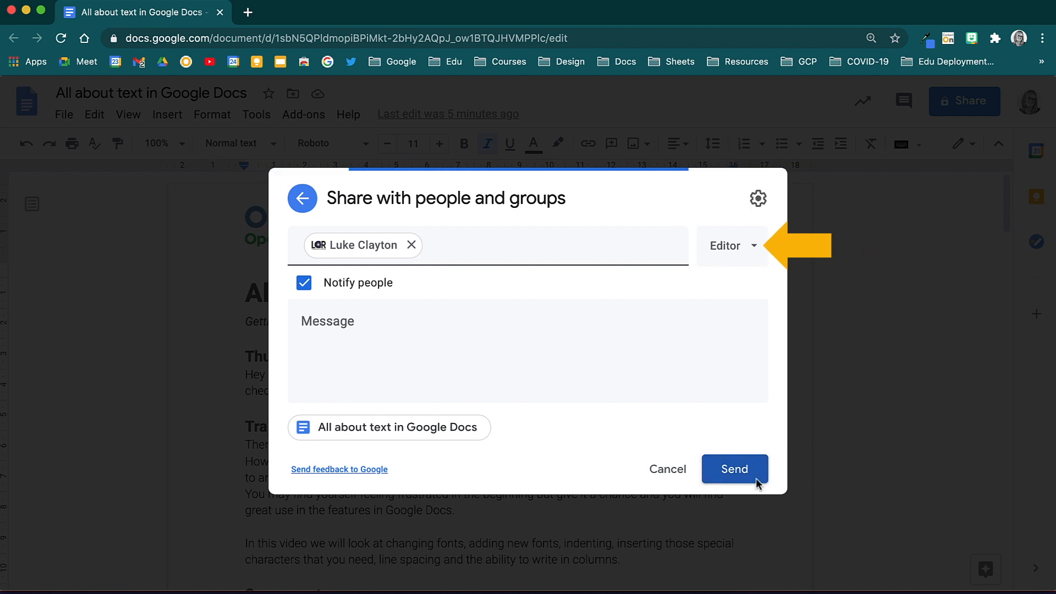
pyautogui.click(645, 392)
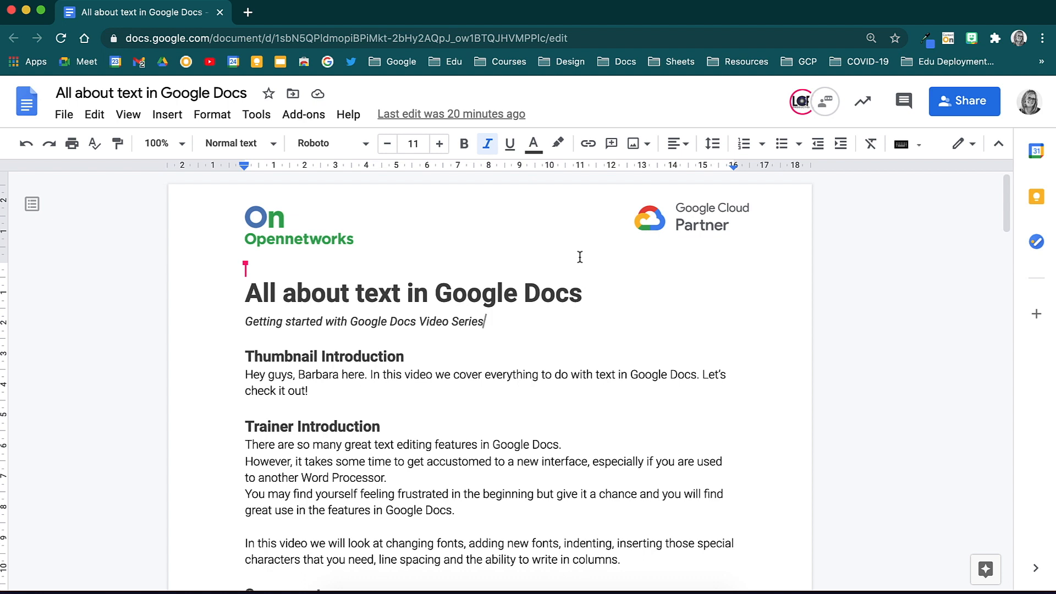
pyautogui.click(351, 393)
pyautogui.moveTo(350, 393); pyautogui.dragTo(243, 374)
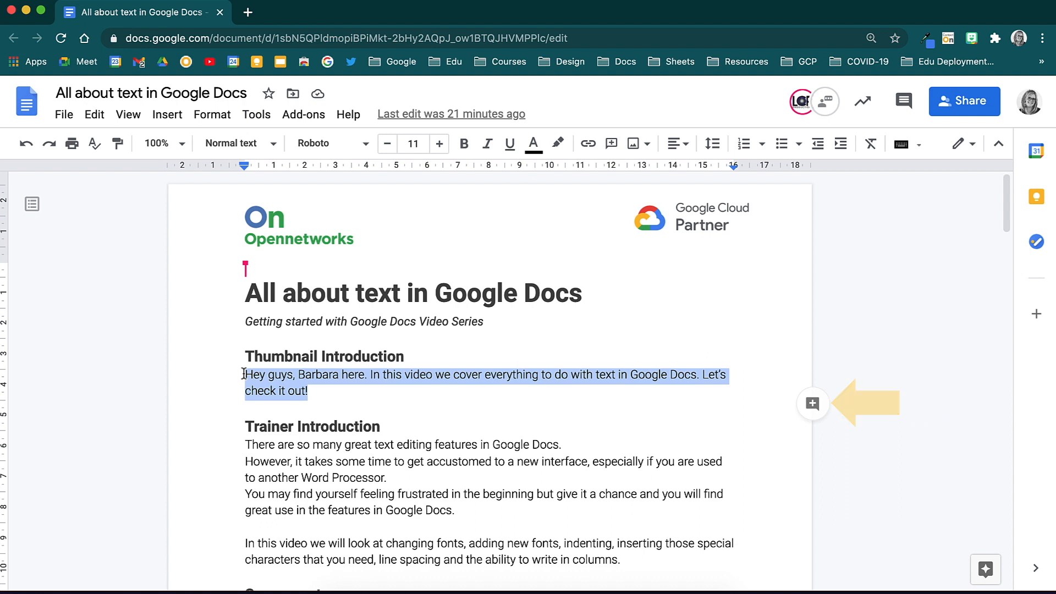
pyautogui.click(166, 117)
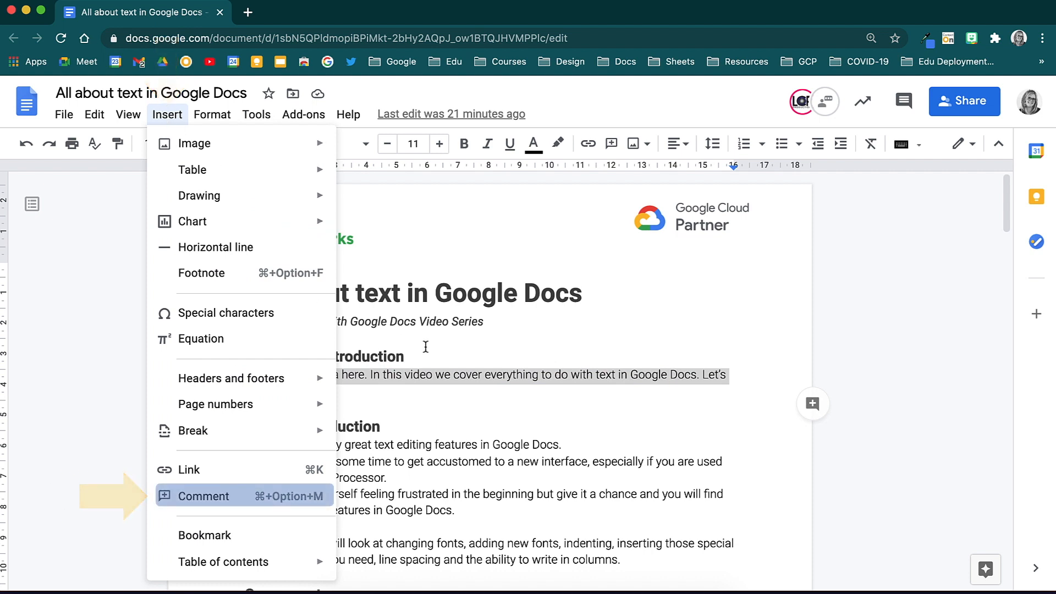
pyautogui.rightClick(458, 380)
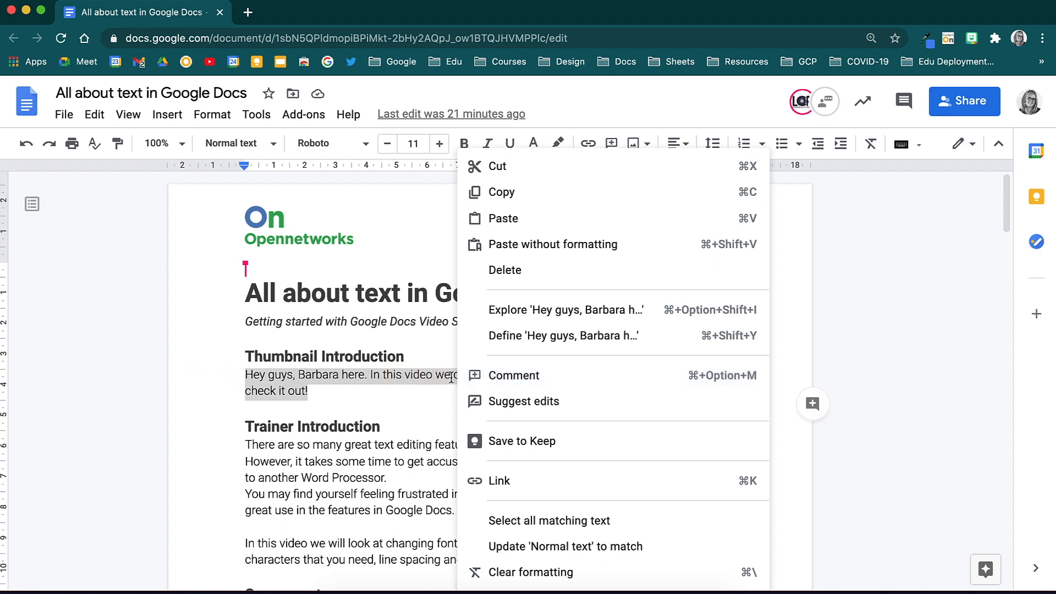
pyautogui.click(429, 387)
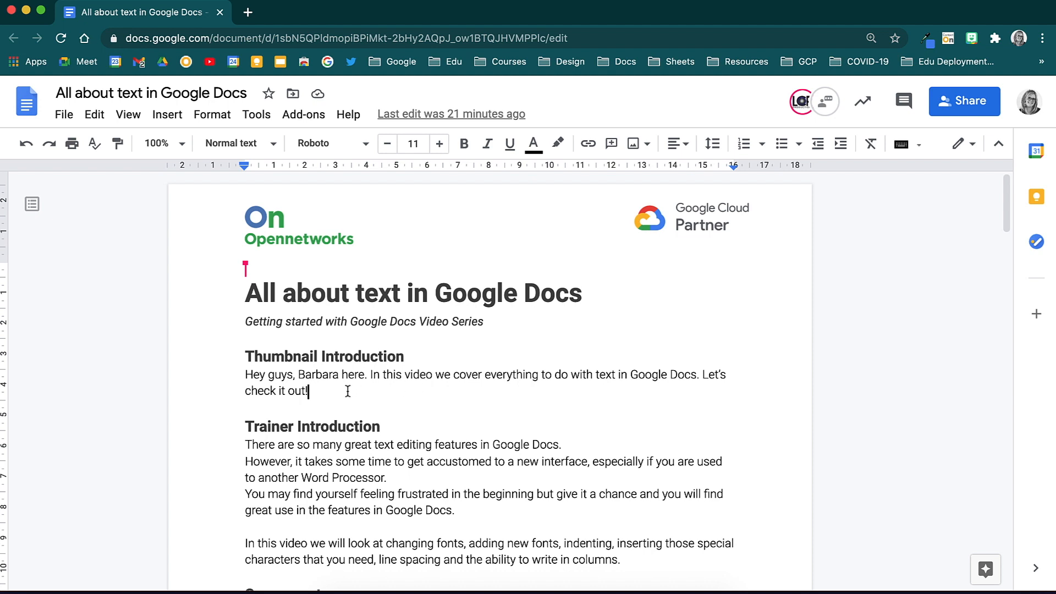
# Step: Comment on the Thumbnail Introduction paragraph: "What do you think of holding up an iPad here with text on it for the intro?"
pyautogui.moveTo(347, 391); pyautogui.dragTo(244, 379)
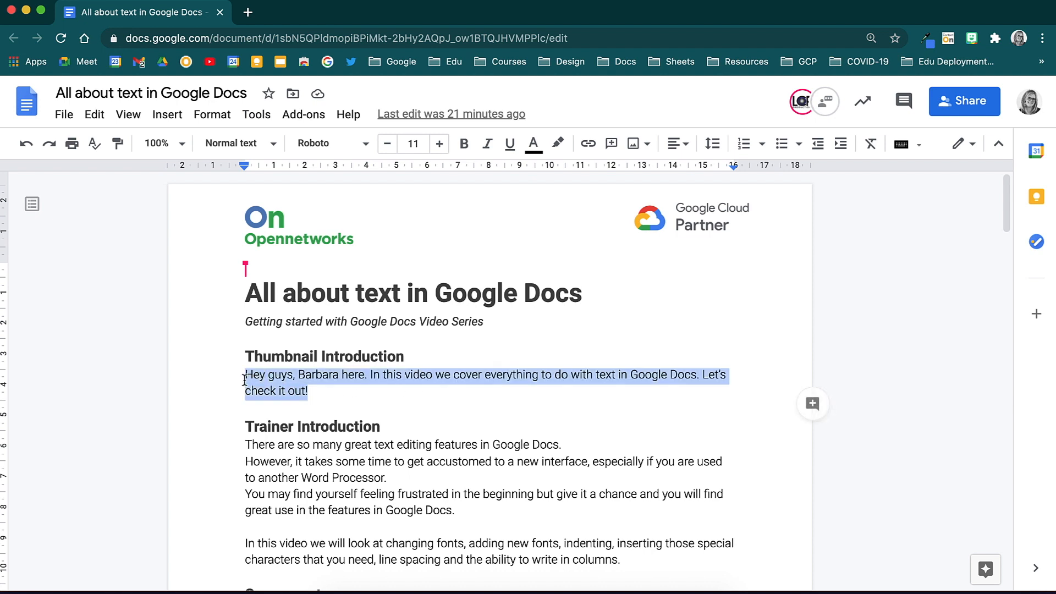
pyautogui.click(812, 403)
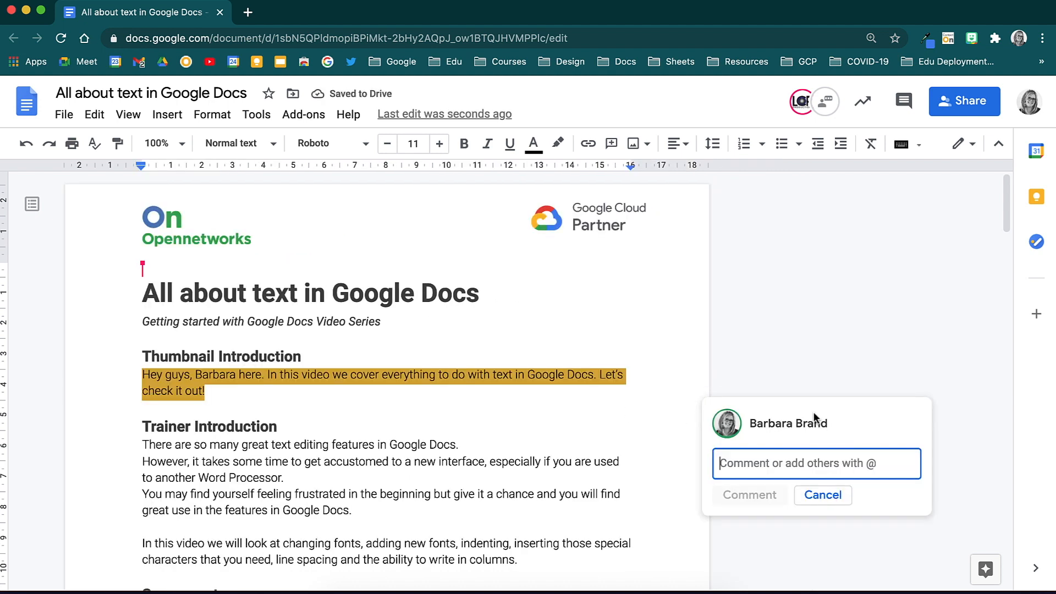
pyautogui.write('What do you think of holding up ')
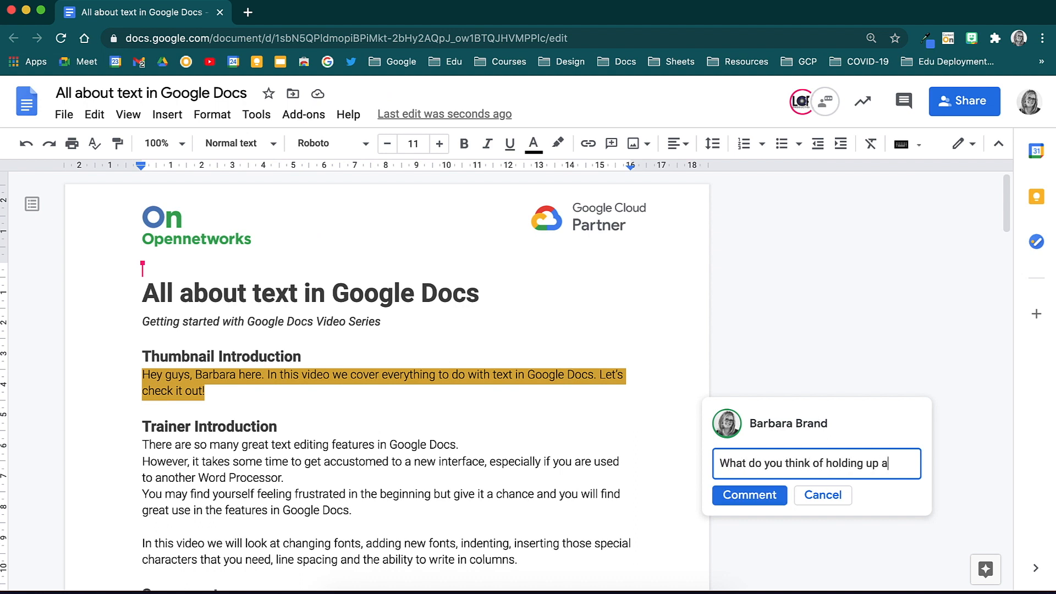
pyautogui.write('an iPad here with text on it for the intro?')
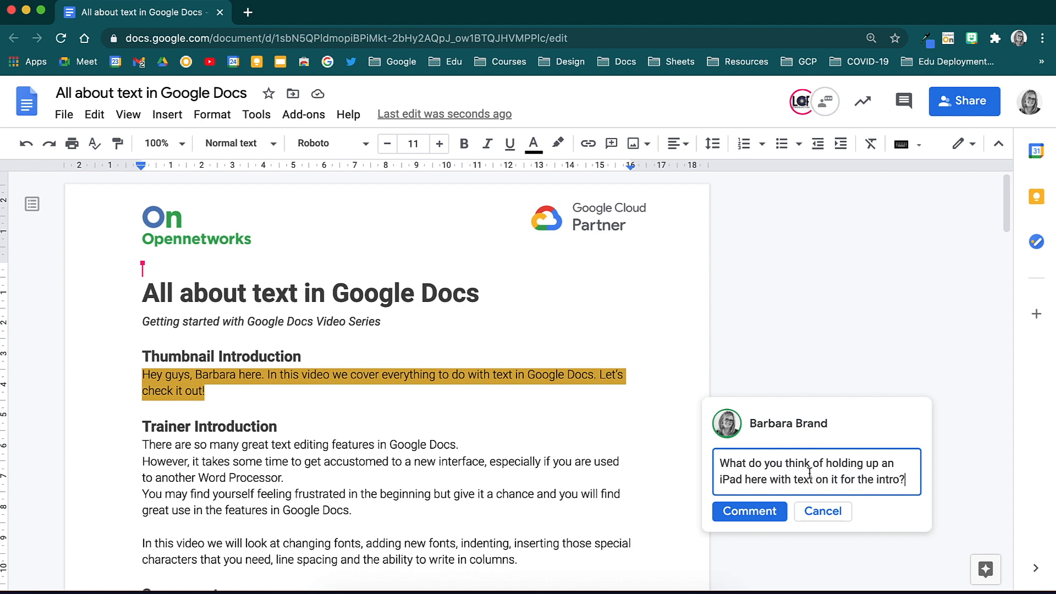
pyautogui.click(780, 514)
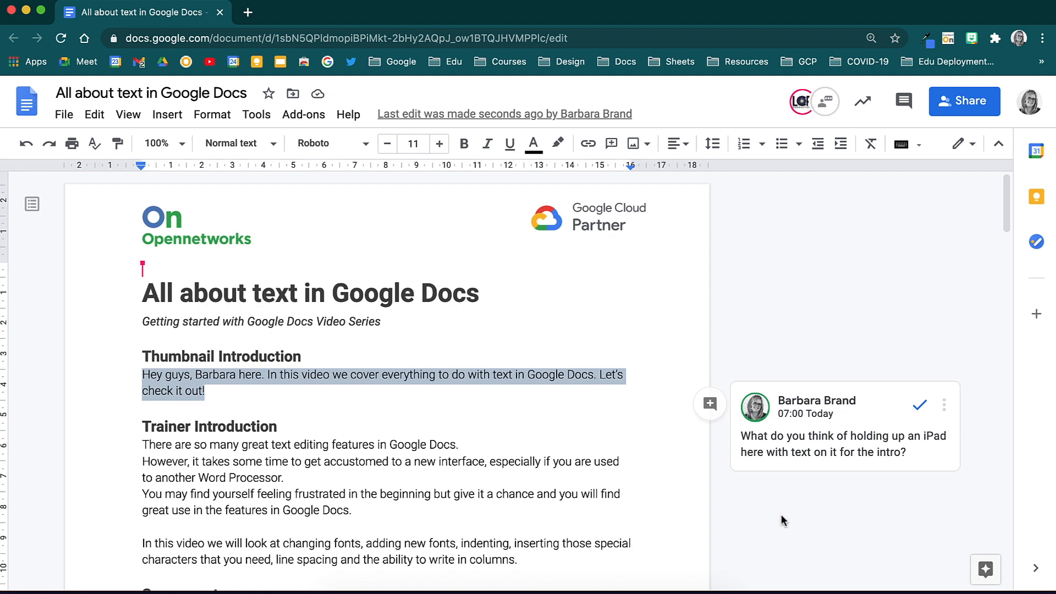
pyautogui.click(833, 454)
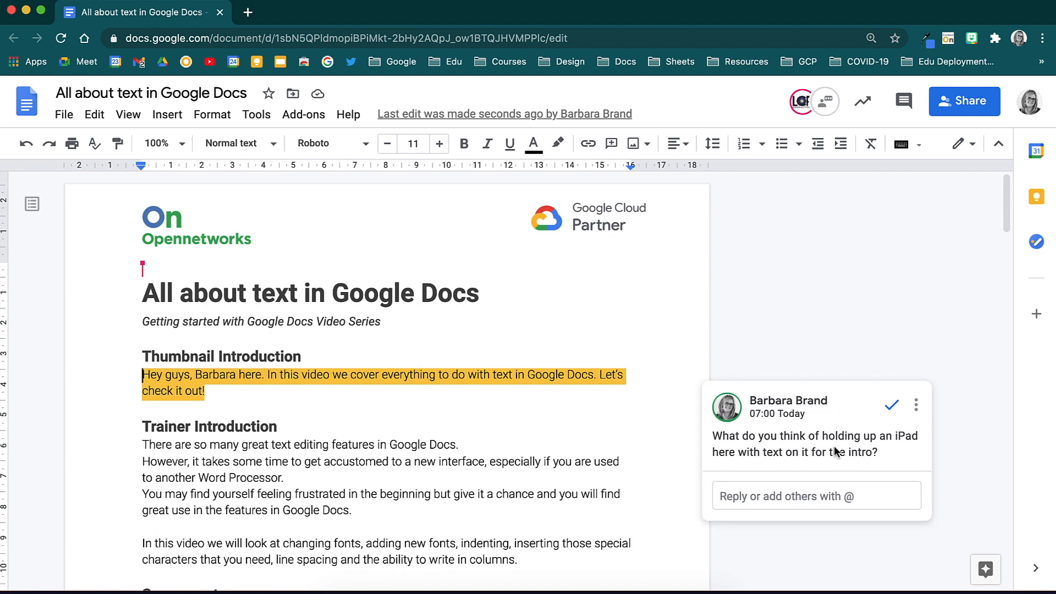
pyautogui.click(794, 497)
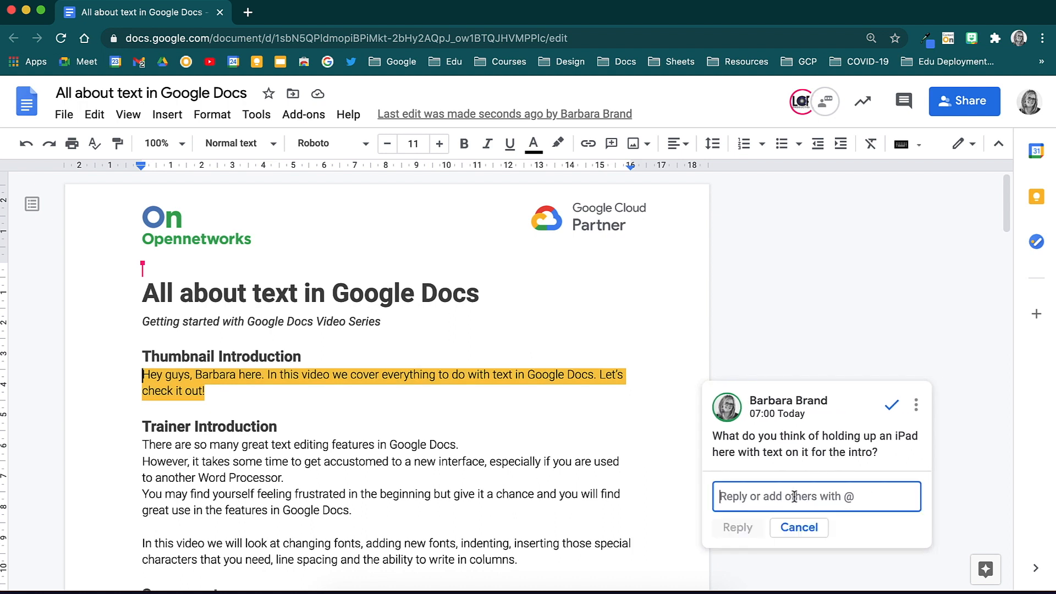
pyautogui.click(958, 511)
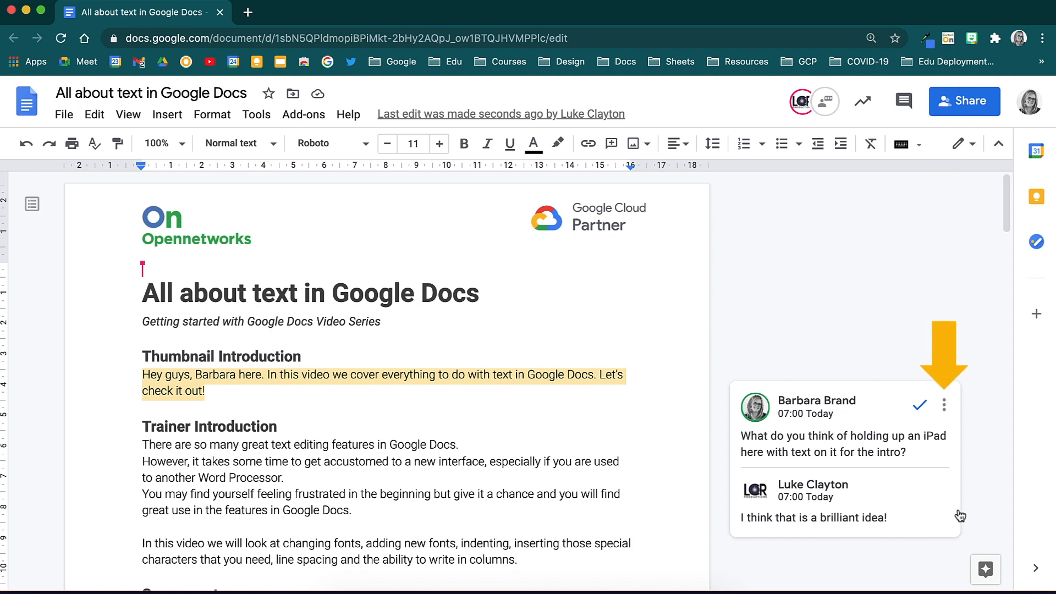
# Step: Check the extra options of the iPad comment and mark its discussion as resolved
pyautogui.click(945, 411)
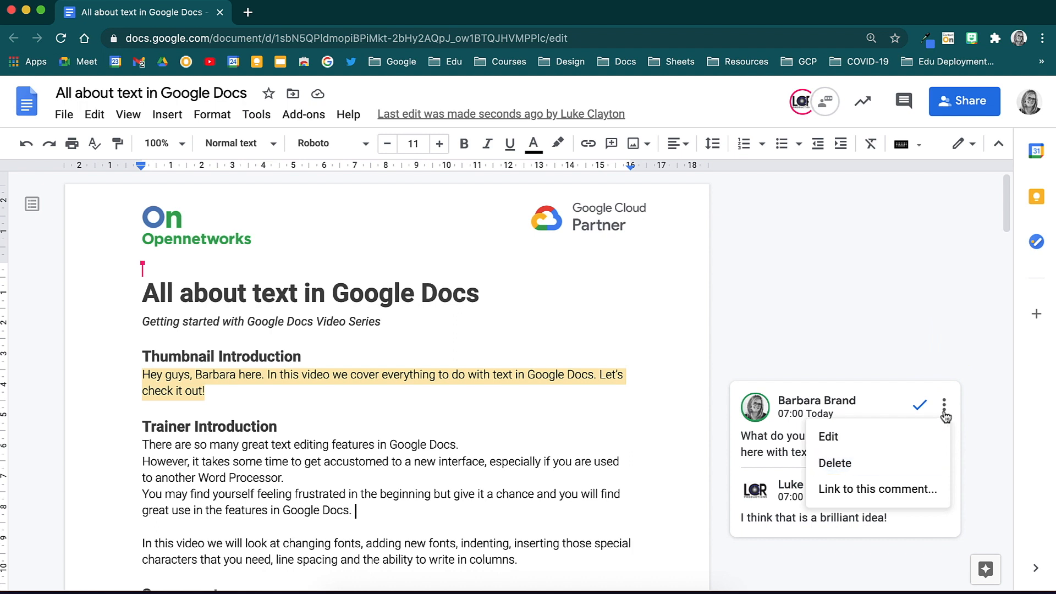
pyautogui.click(856, 400)
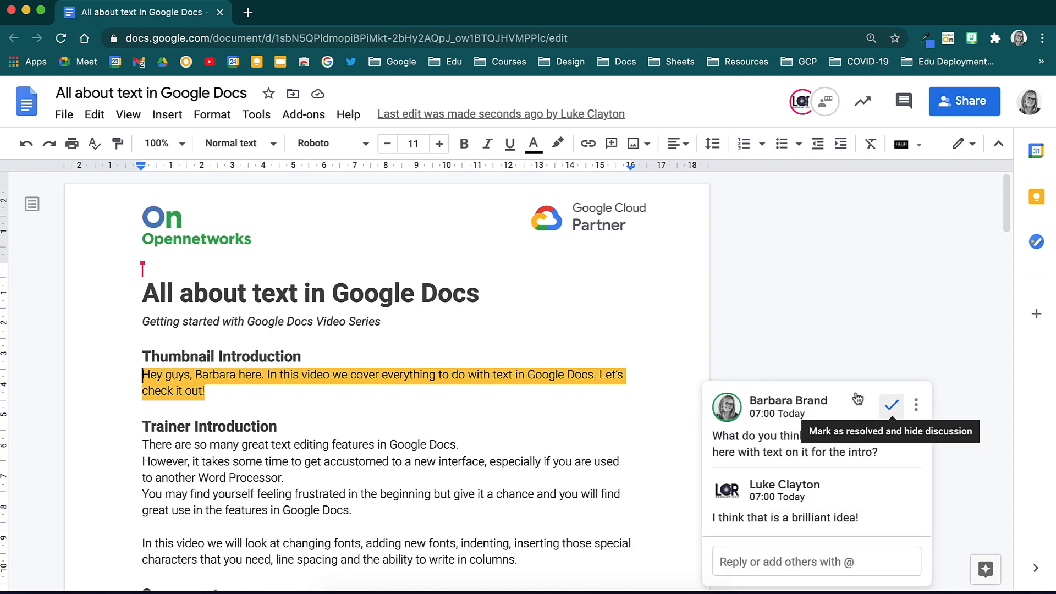
pyautogui.click(891, 407)
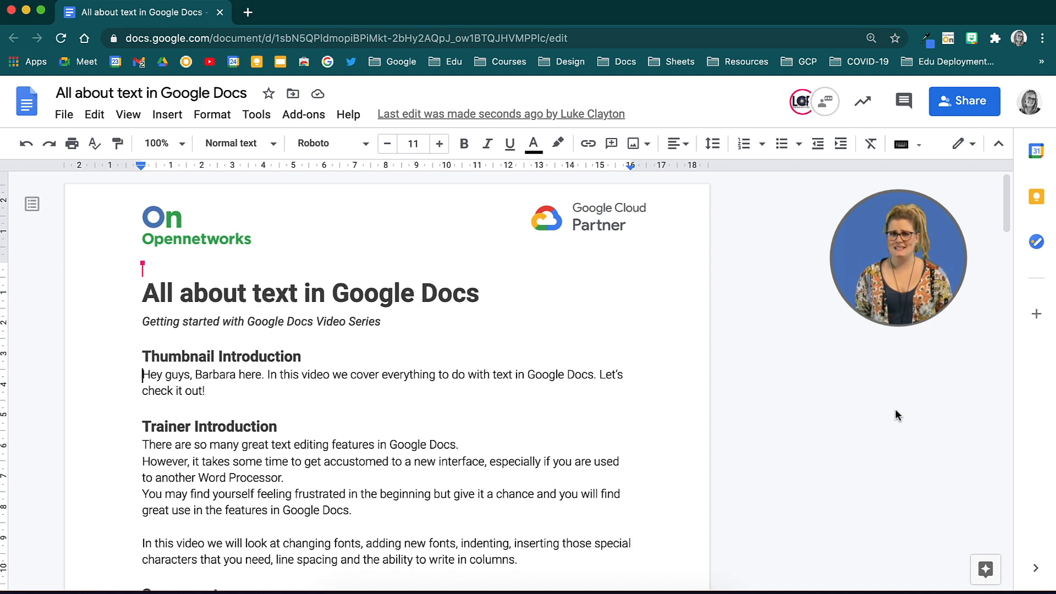
# Step: On the paragraph above Screencast, post a comment mentioning the collaborator: "I think this would make a good section for animation? What are your thoughts?"
pyautogui.scroll(-1, 682, 522)
pyautogui.scroll(-5, 682, 522)
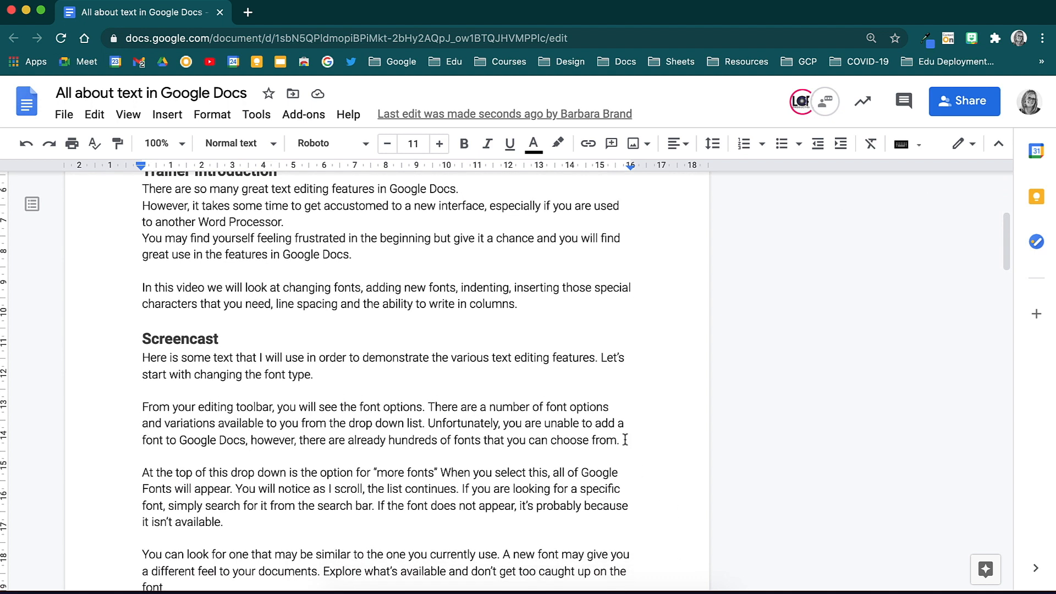
pyautogui.moveTo(533, 308); pyautogui.dragTo(141, 288)
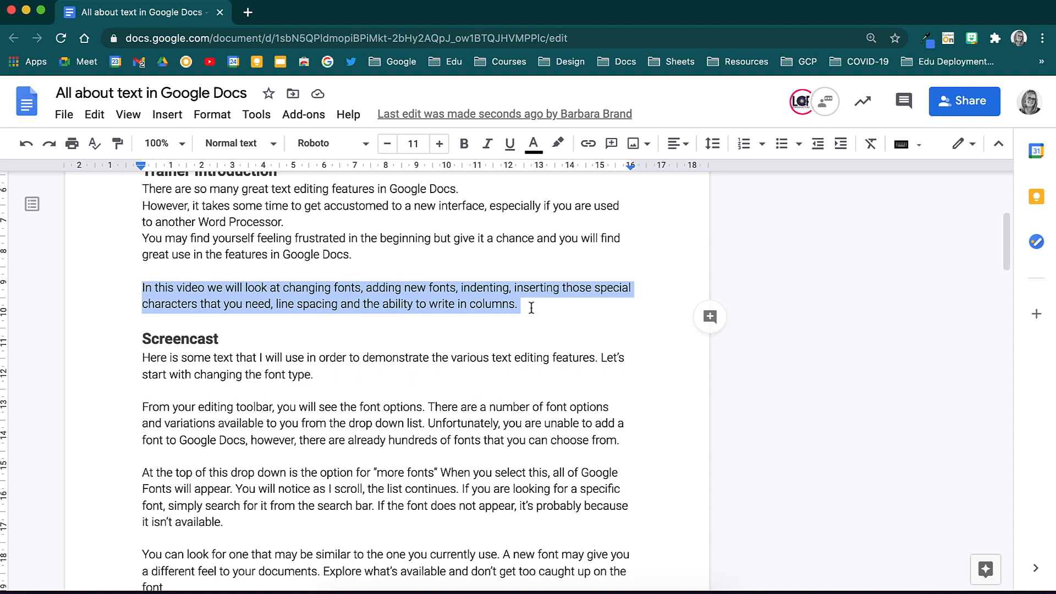
pyautogui.click(709, 317)
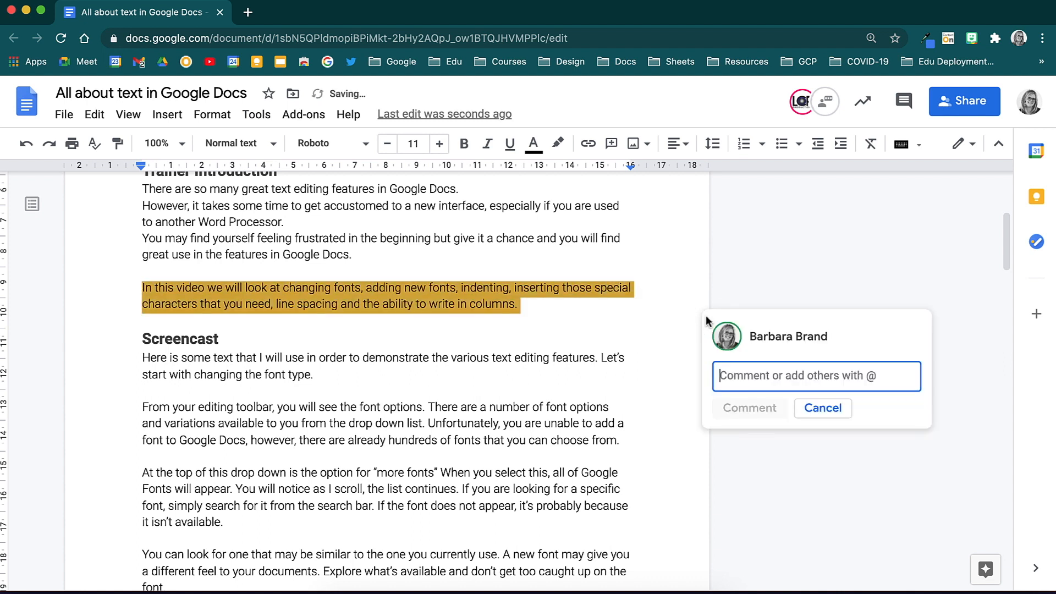
pyautogui.write('@')
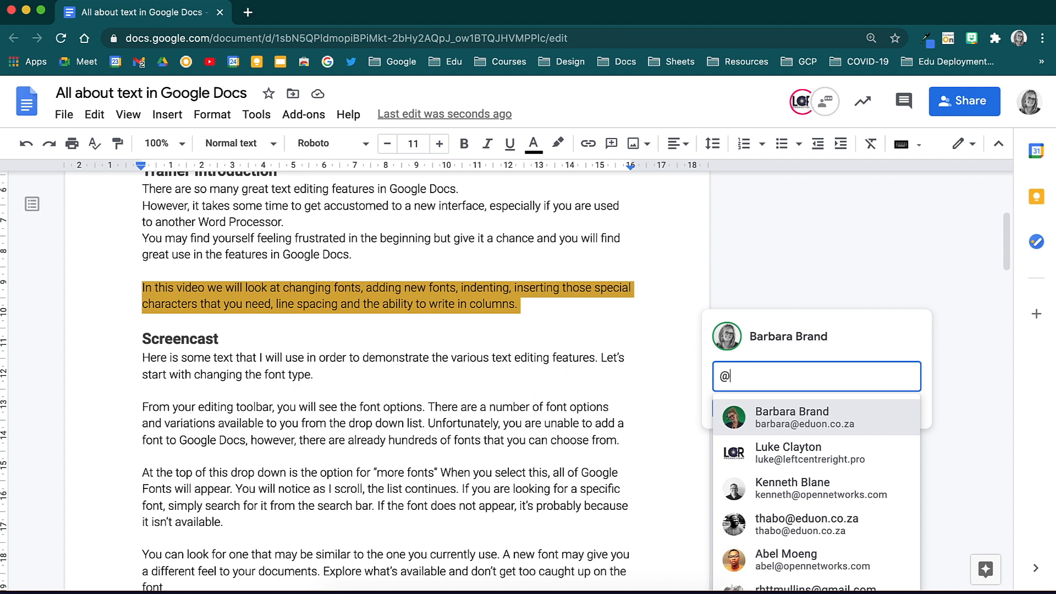
pyautogui.write('luk')
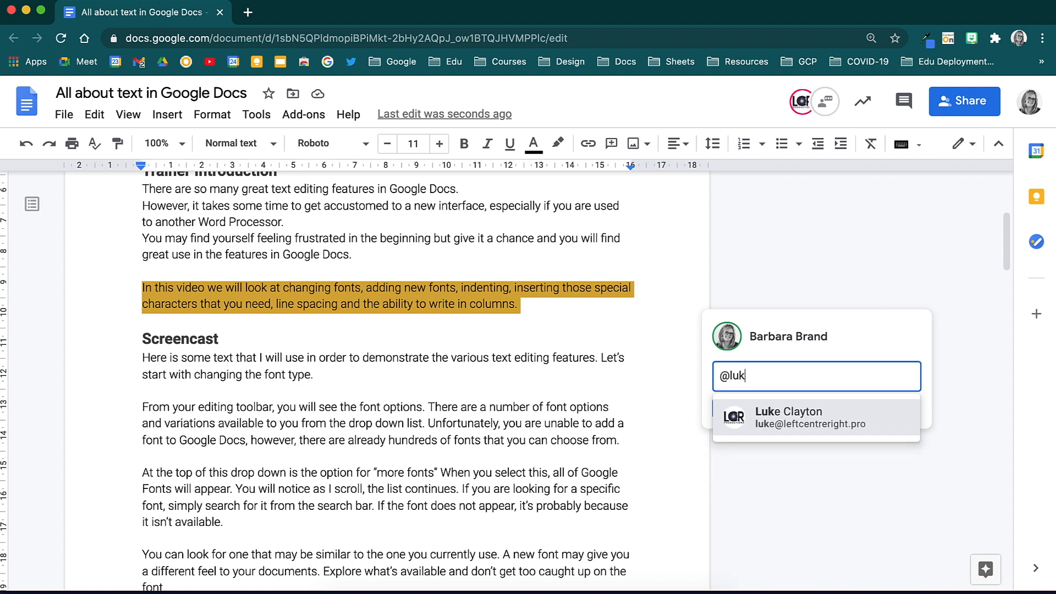
pyautogui.click(890, 423)
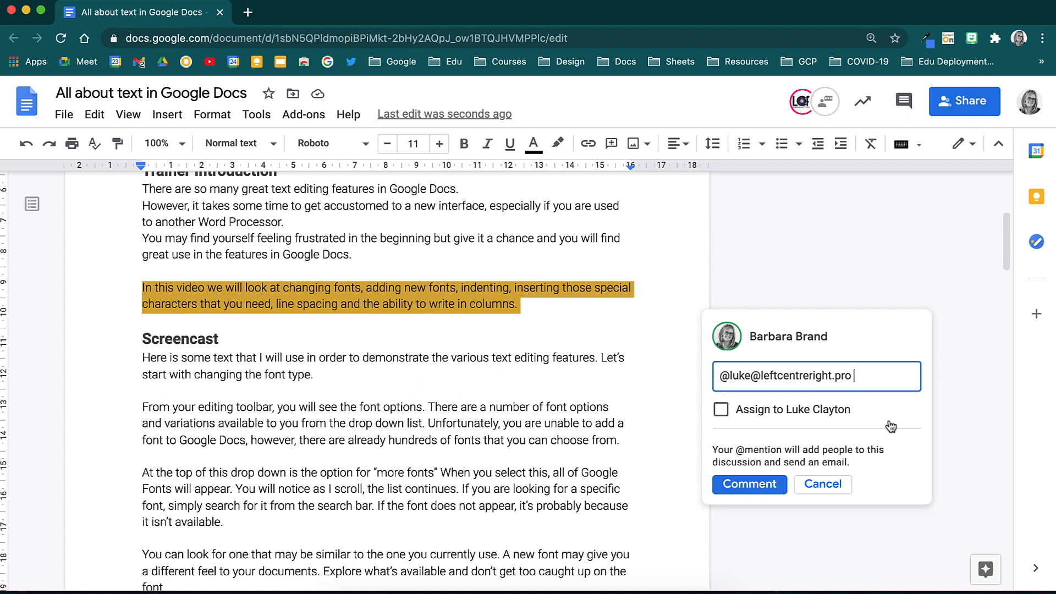
pyautogui.write('I think this would make a good section for animation? What are your thoughts?')
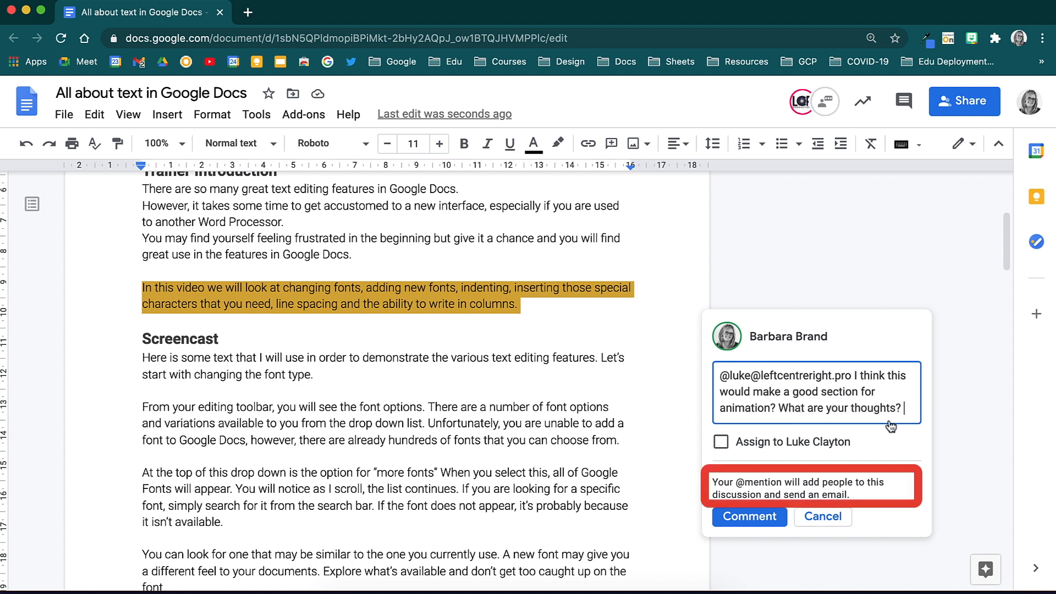
pyautogui.click(781, 516)
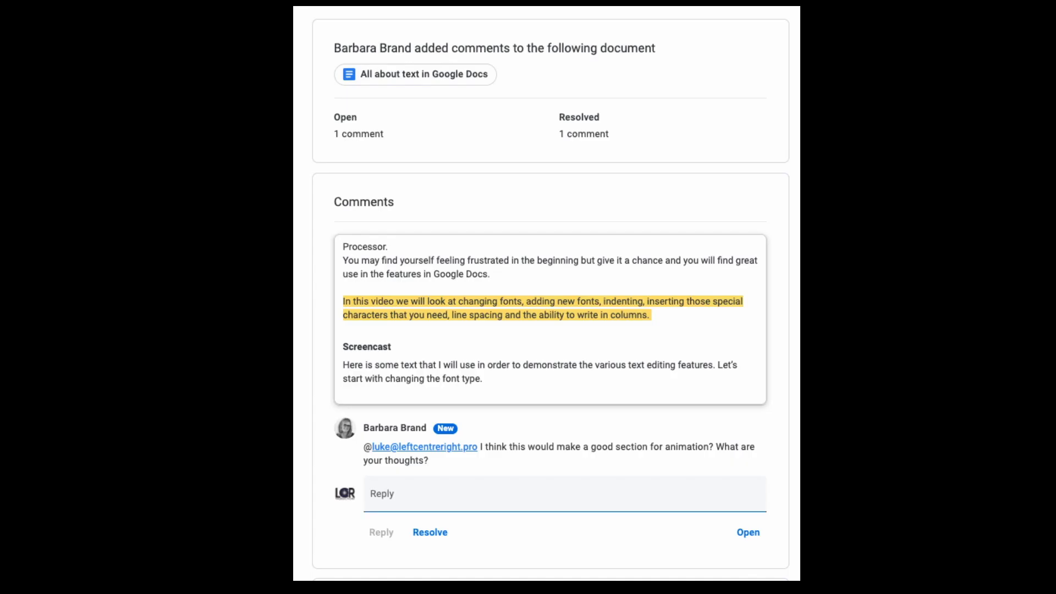
# Step: In the notification email, reply "I think this is a great spot for an animation." and add that a colleague will be consulted
pyautogui.write('I think this a')
pyautogui.press('BackSpace')
pyautogui.press('BackSpace')
pyautogui.write('is a great spot fo')
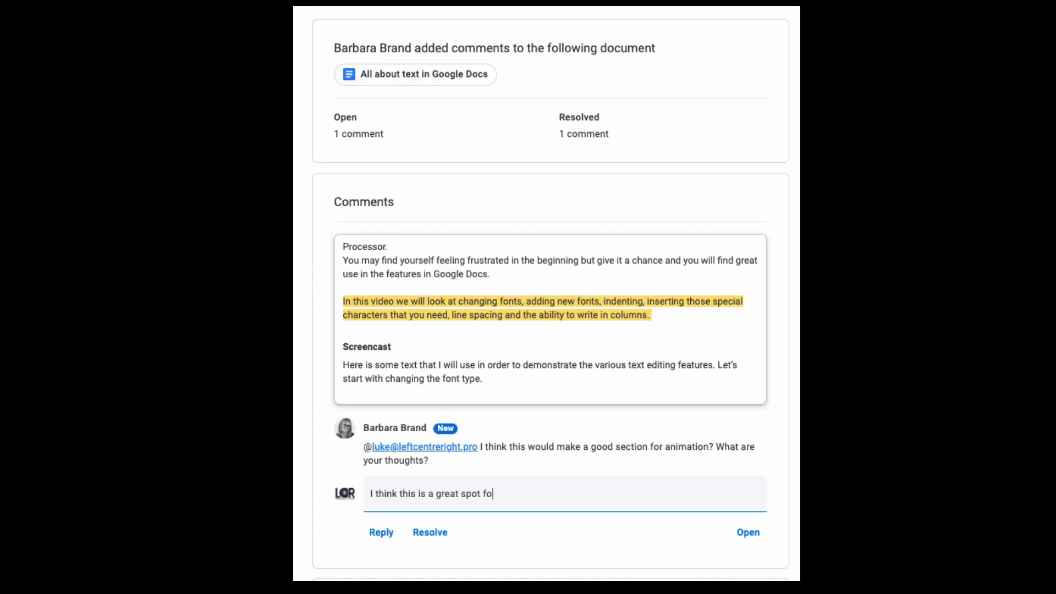
pyautogui.write('r an animation. I will chat to Rhett and we will see what we can make up for you.')
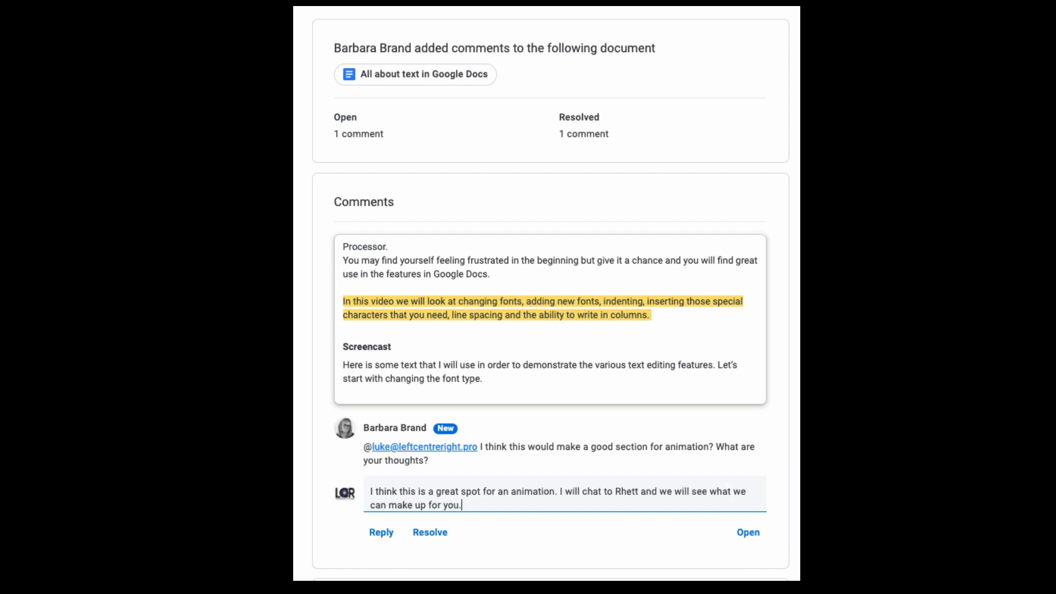
pyautogui.click(381, 532)
# Step: Start a comment on the document's main title, "All about text in Google Docs"
pyautogui.scroll(1, 381, 533)
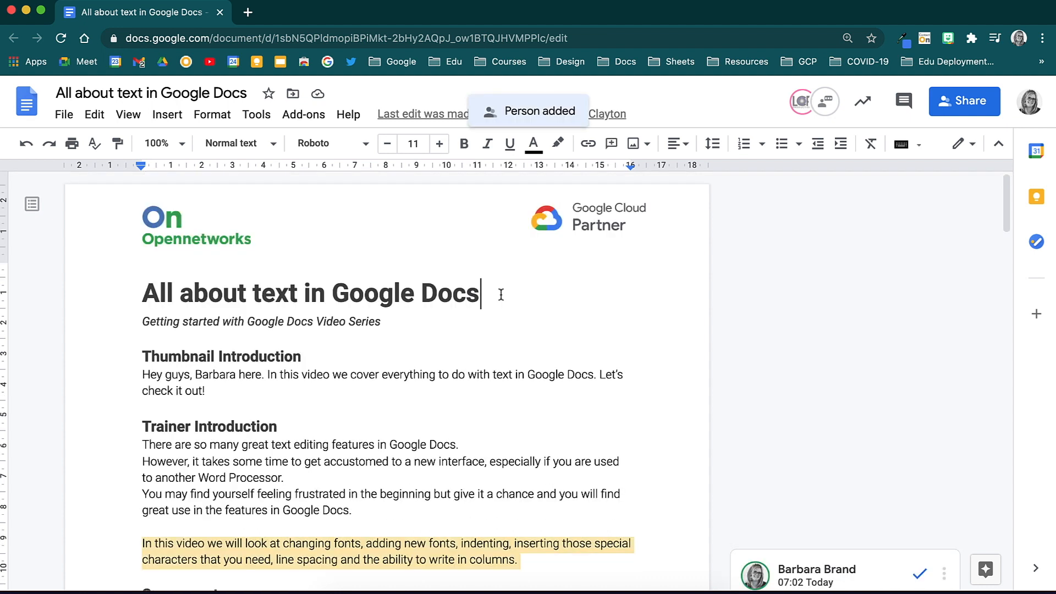
pyautogui.hotkey('shift', 'Home')
pyautogui.click(713, 320)
pyautogui.write('@katle')
pyautogui.click(792, 399)
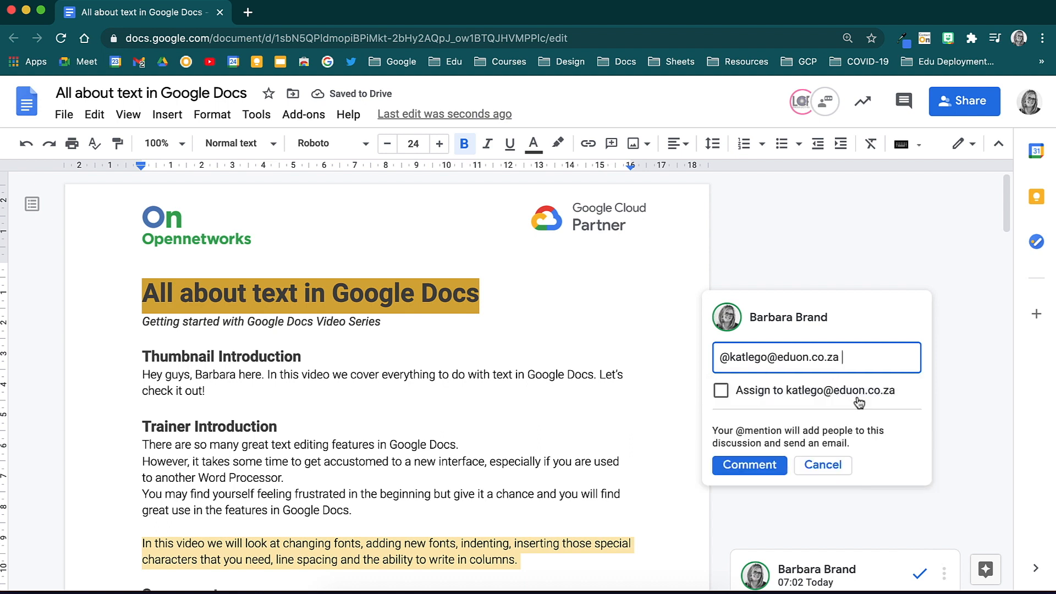
pyautogui.write('@joanne')
pyautogui.press('BackSpace')
pyautogui.press('BackSpace')
pyautogui.press('BackSpace')
pyautogui.press('BackSpace')
pyautogui.press('BackSpace')
pyautogui.press('BackSpace')
pyautogui.press('BackSpace')
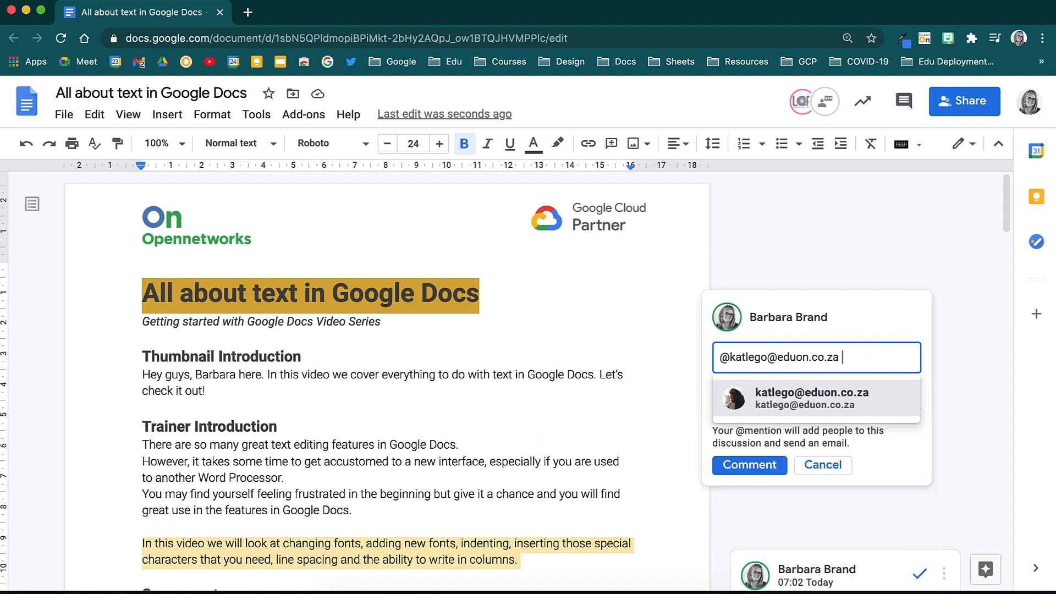
pyautogui.moveTo(896, 370); pyautogui.dragTo(706, 355)
pyautogui.press('BackSpace')
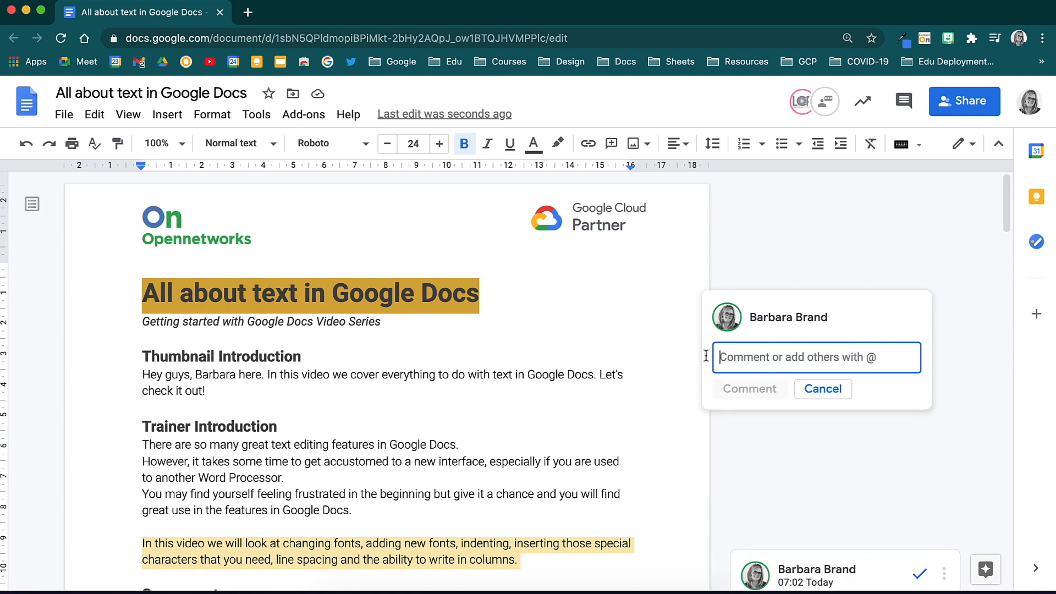
# Step: Mention two collaborators in the title comment and post "this script is finished. Have a read through when you get a chance. Thanks so much!"
pyautogui.write('@katlego')
pyautogui.click(790, 398)
pyautogui.write('@luke')
pyautogui.click(865, 407)
pyautogui.write('th')
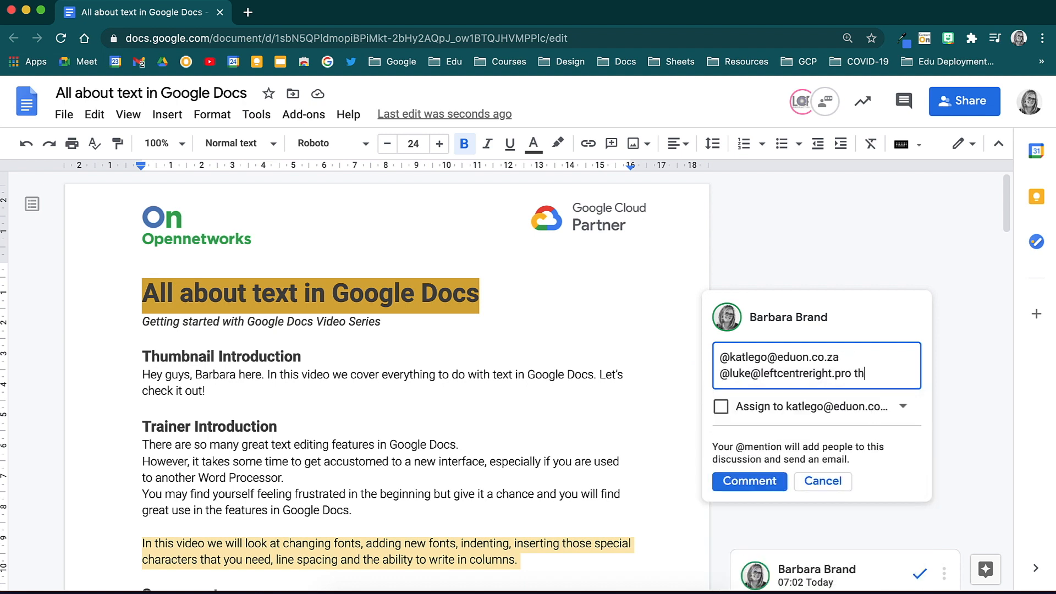
pyautogui.write('is script is finished. Have a read through when you get a chance. Thanks so much!')
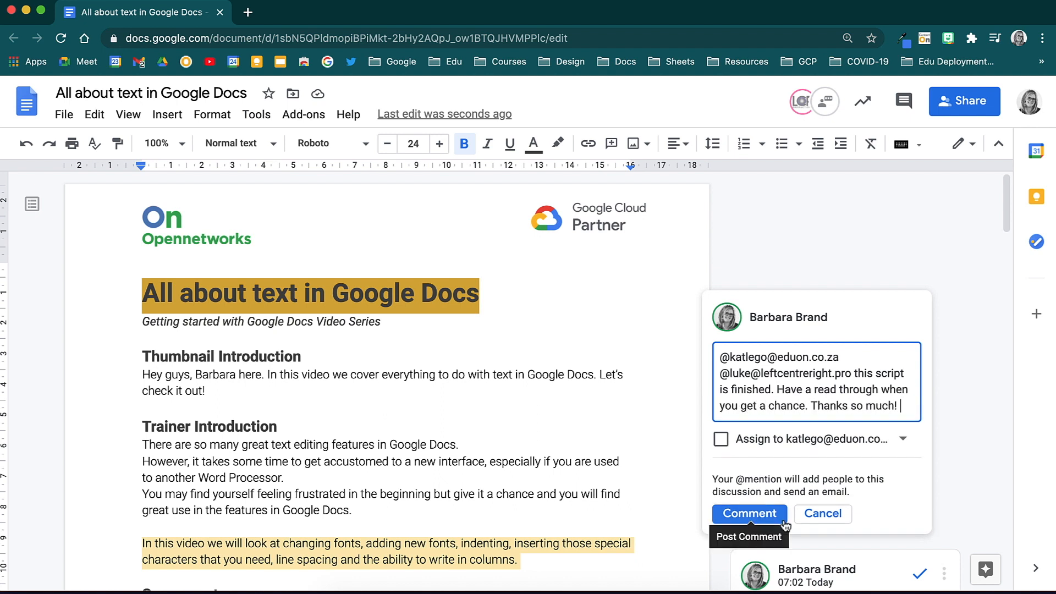
pyautogui.click(749, 514)
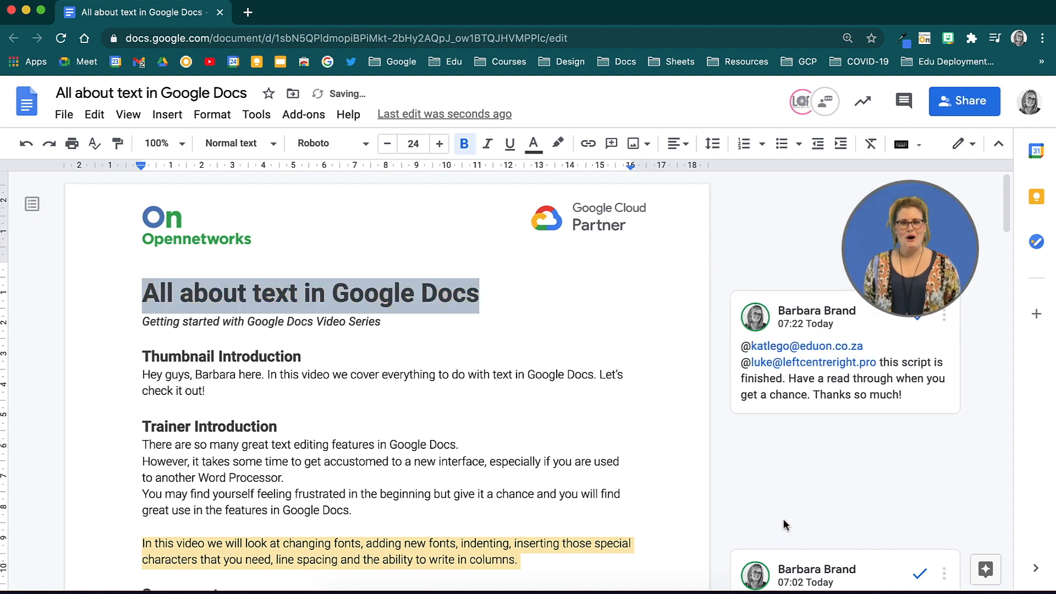
# Step: Comment on the EduOn Video Only heading, mentioning the collaborator: "this little section here with be for the EduOn videos only as it is only for education"
pyautogui.scroll(-20, 529, 495)
pyautogui.scroll(-1, 529, 495)
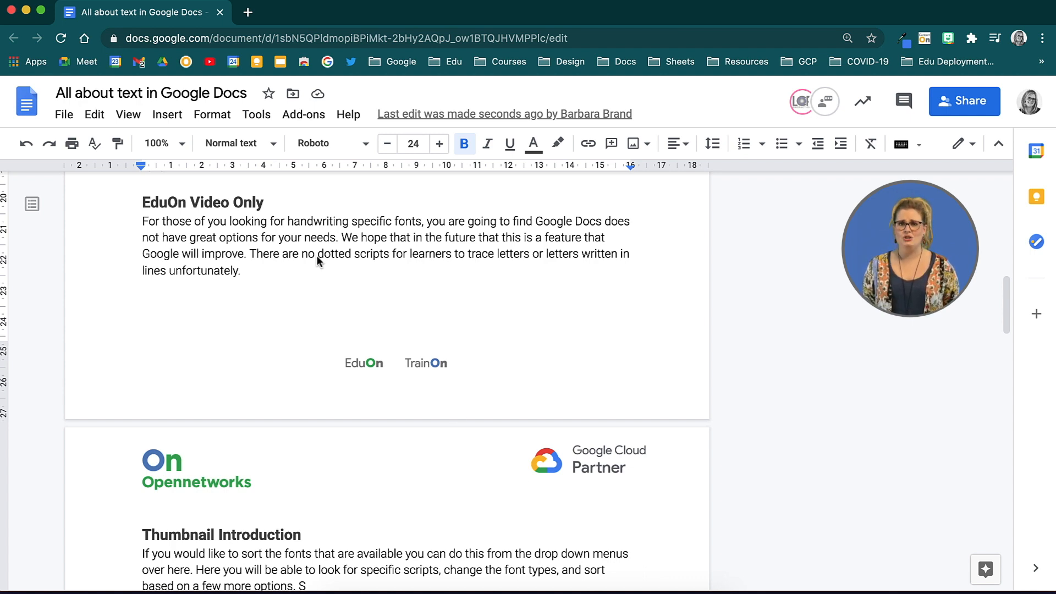
pyautogui.moveTo(265, 203); pyautogui.dragTo(123, 203)
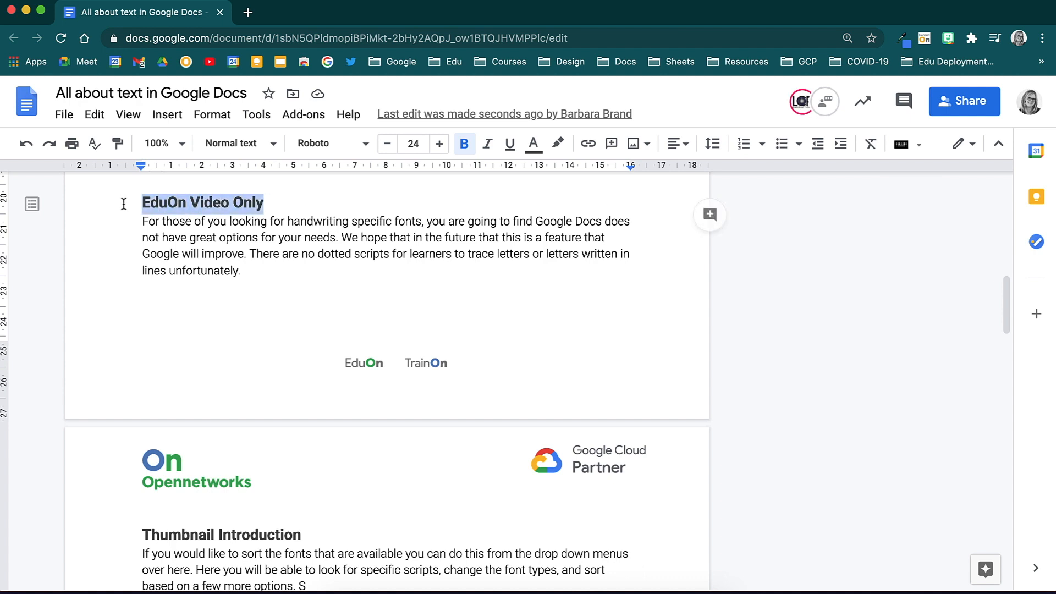
pyautogui.click(717, 222)
pyautogui.write('@luke')
pyautogui.press('Return')
pyautogui.write('this little section here with be for the EduOn videos only as it is only for education purp')
# Step: Reword the reason to "this information is only for education purposes" and add "Please insert this bit into those videos only. Thank you so much!"
pyautogui.click(800, 308)
pyautogui.press('BackSpace')
pyautogui.press('BackSpace')
pyautogui.write('this information')
pyautogui.press('BackSpace')
pyautogui.click(813, 324)
pyautogui.write('oses. Please insert this bit into those videos only. Thank you so much!')
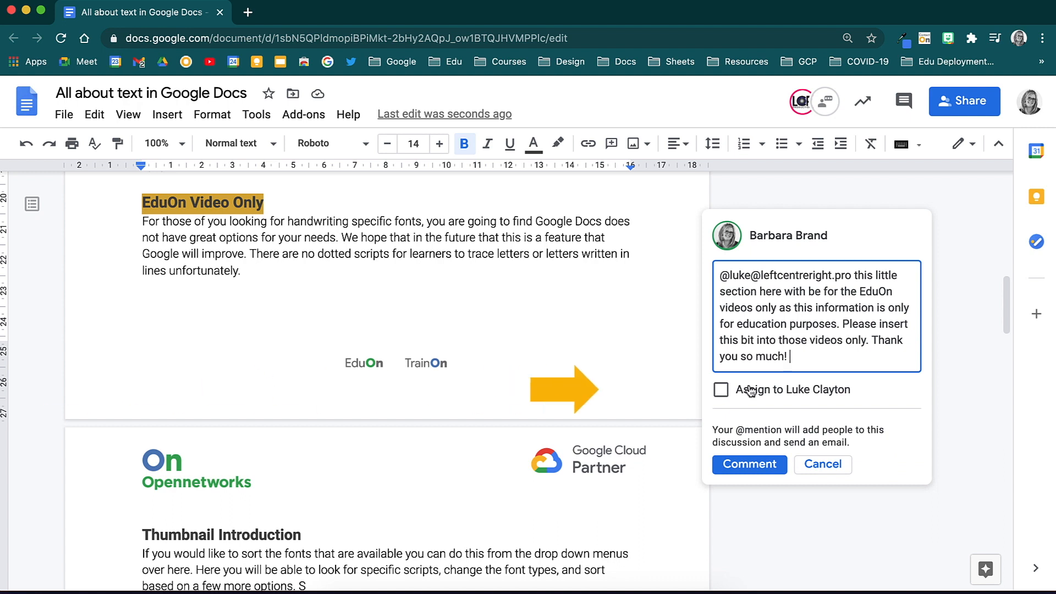
# Step: Assign the EduOn Video Only comment to the mentioned collaborator and check the posted task
pyautogui.click(722, 391)
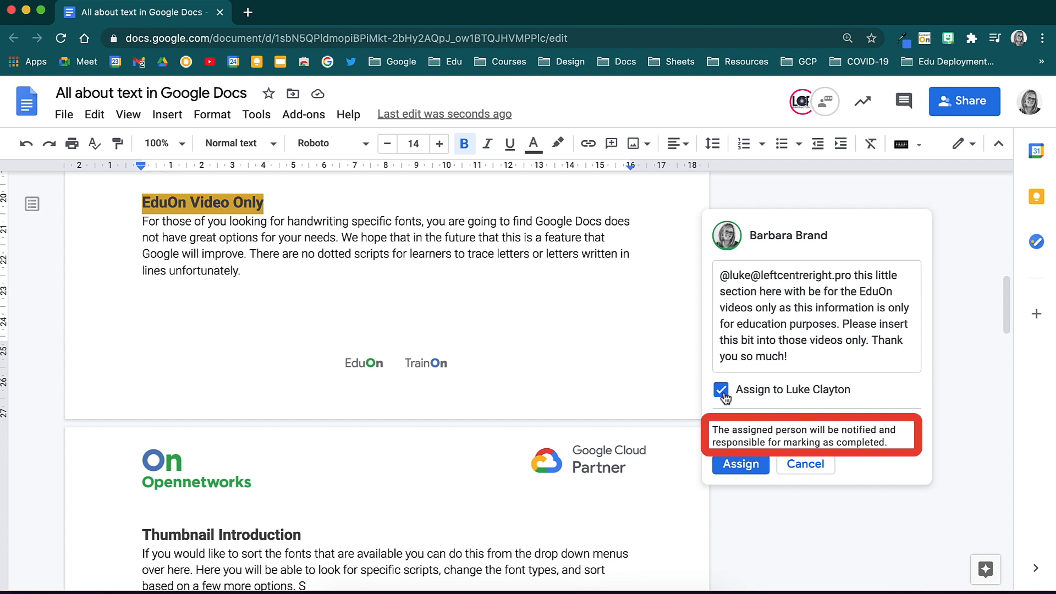
pyautogui.click(737, 467)
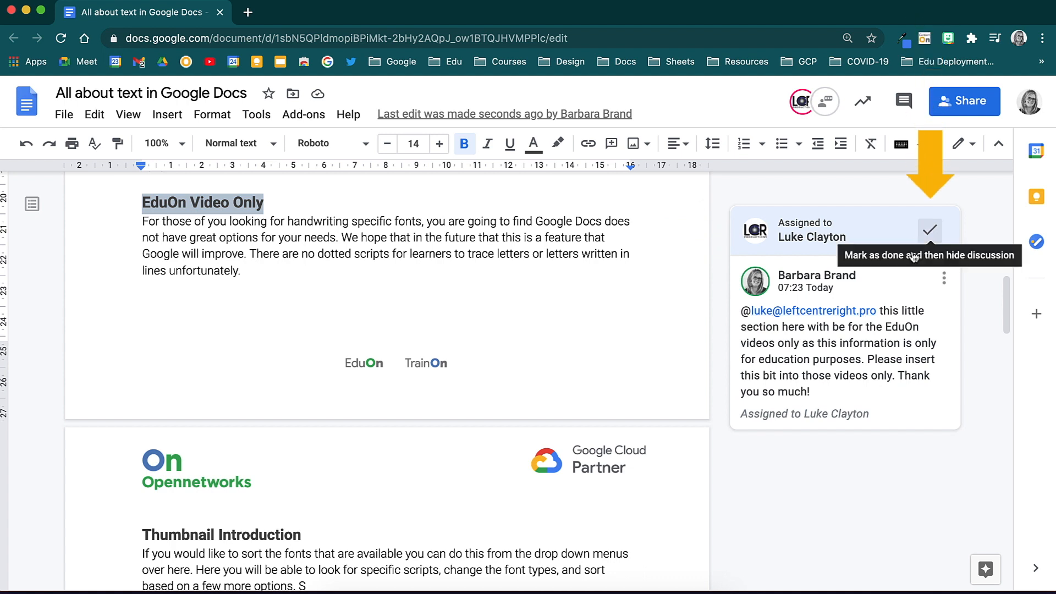
pyautogui.click(856, 416)
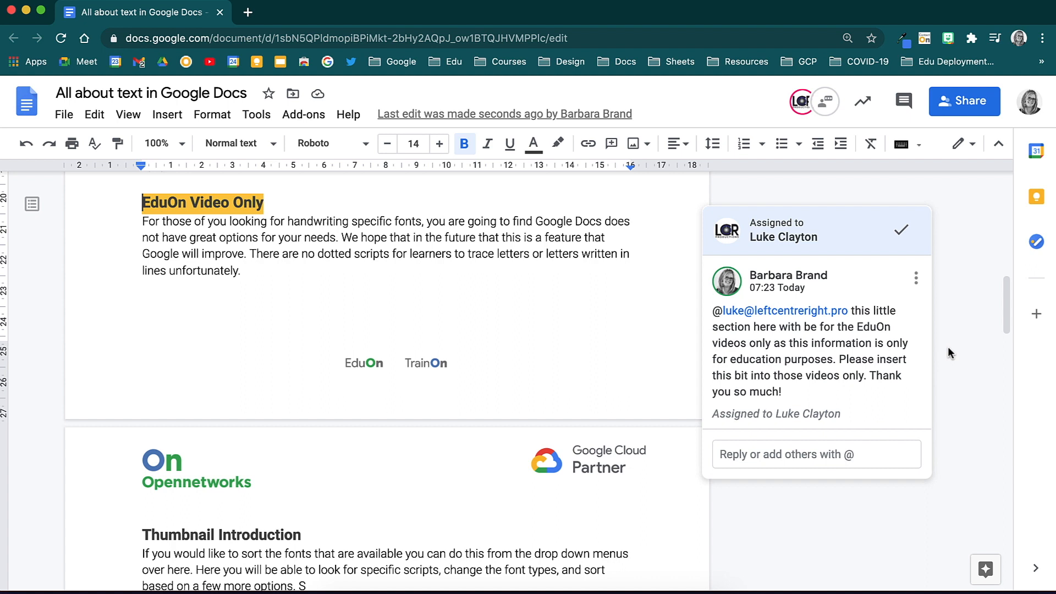
pyautogui.click(972, 328)
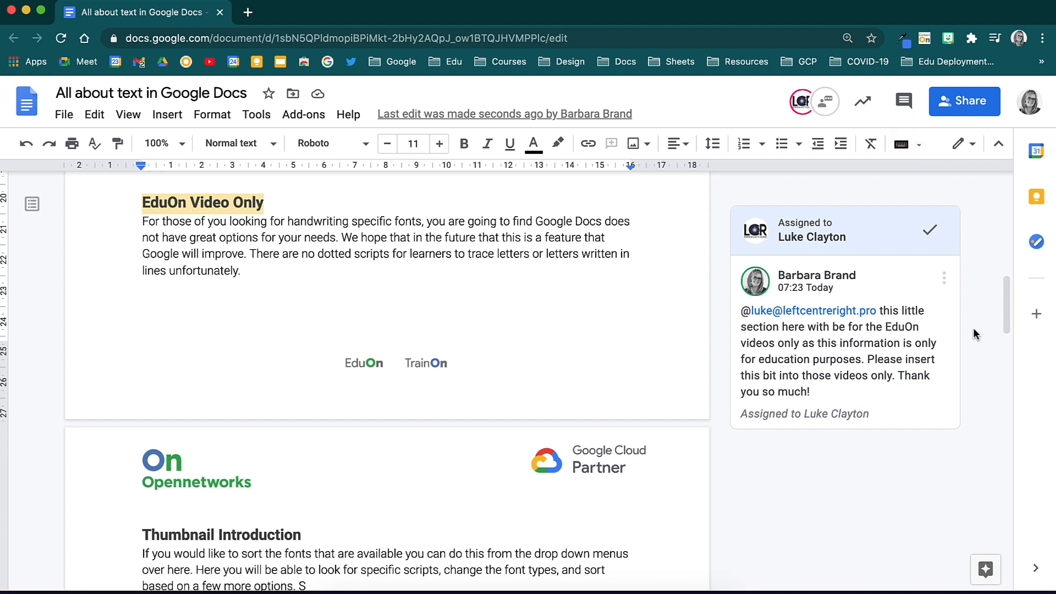
# Step: Find the resolved iPad discussion in the document's comment history and re-open it
pyautogui.click(905, 101)
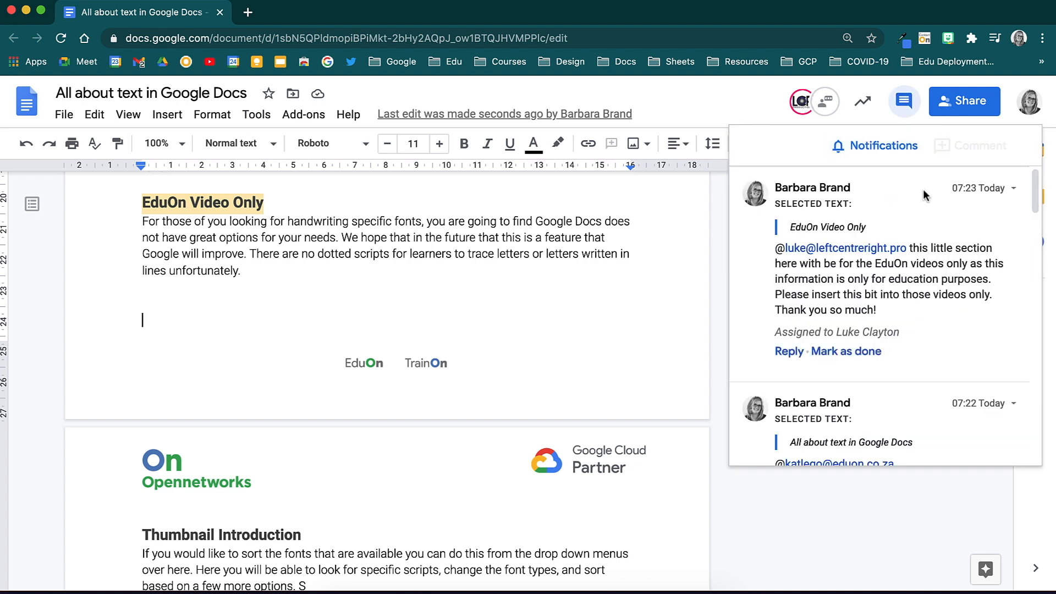
pyautogui.scroll(-5, 923, 190)
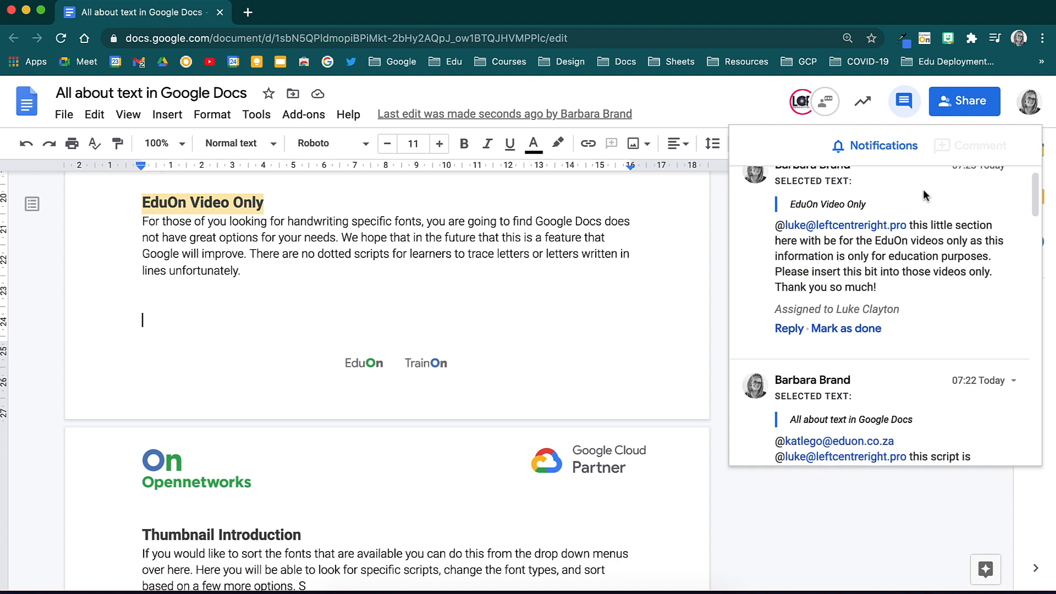
pyautogui.scroll(-4, 923, 189)
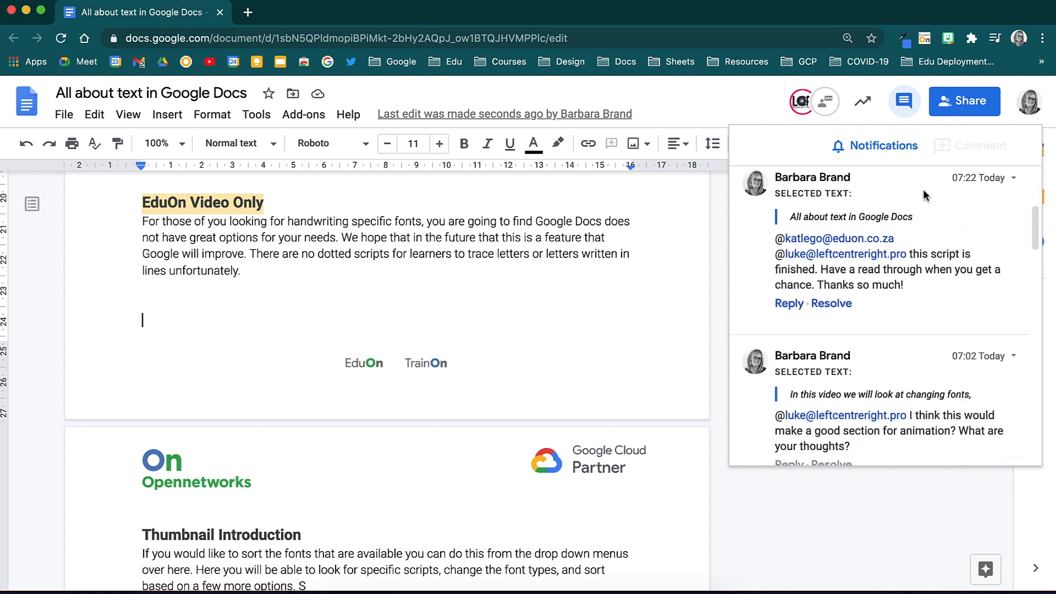
pyautogui.scroll(-5, 924, 193)
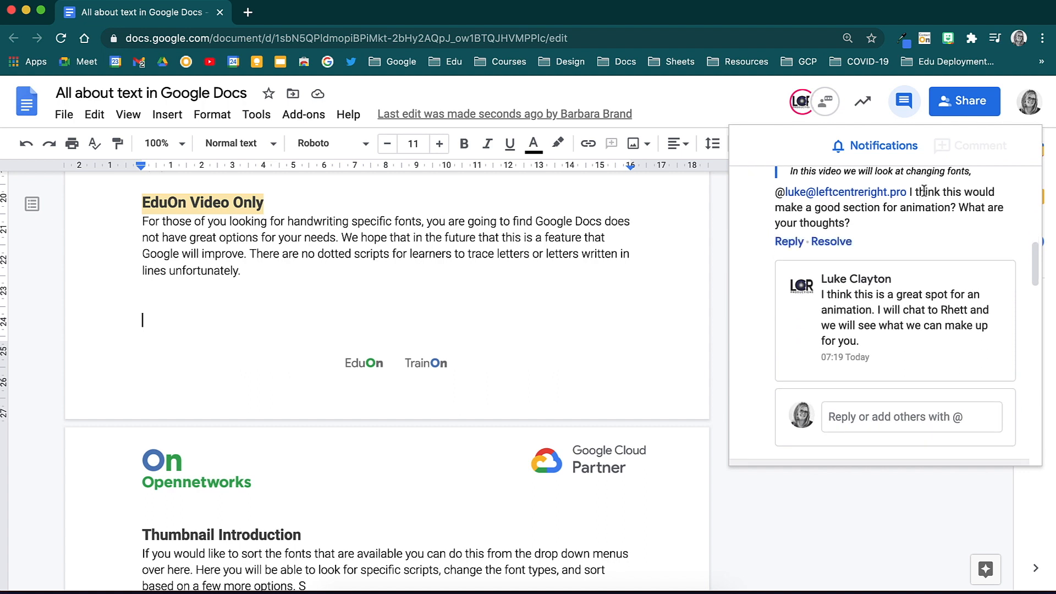
pyautogui.scroll(-1, 924, 192)
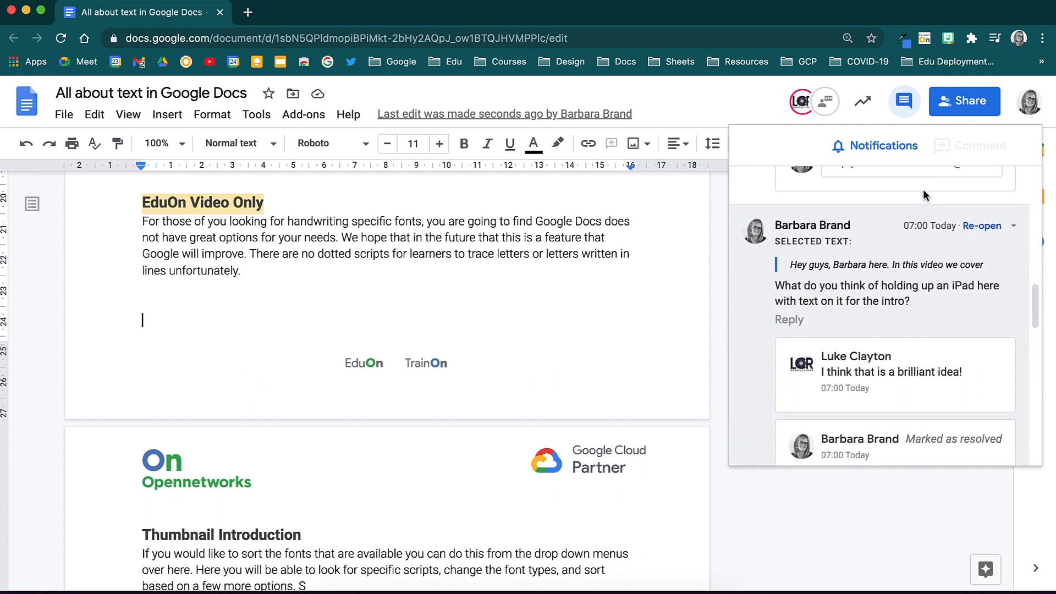
pyautogui.scroll(-2, 923, 189)
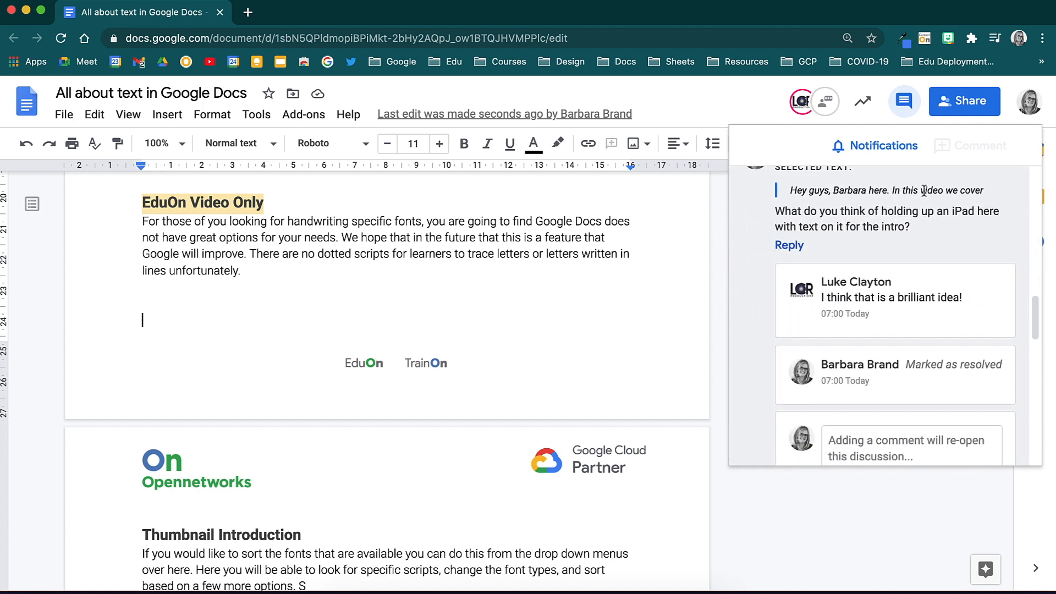
pyautogui.scroll(1, 924, 191)
pyautogui.click(990, 223)
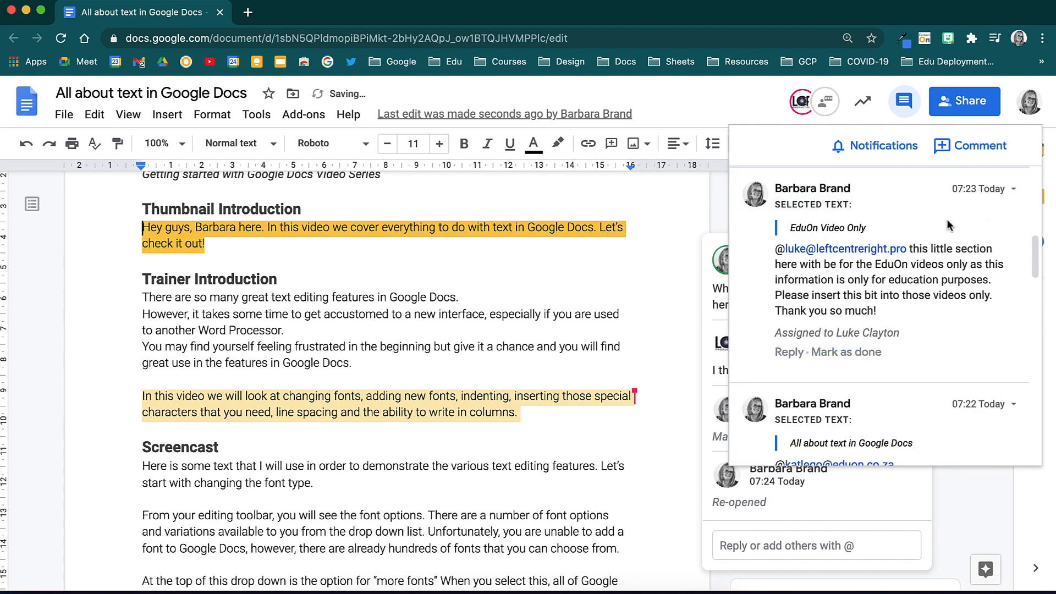
pyautogui.click(691, 219)
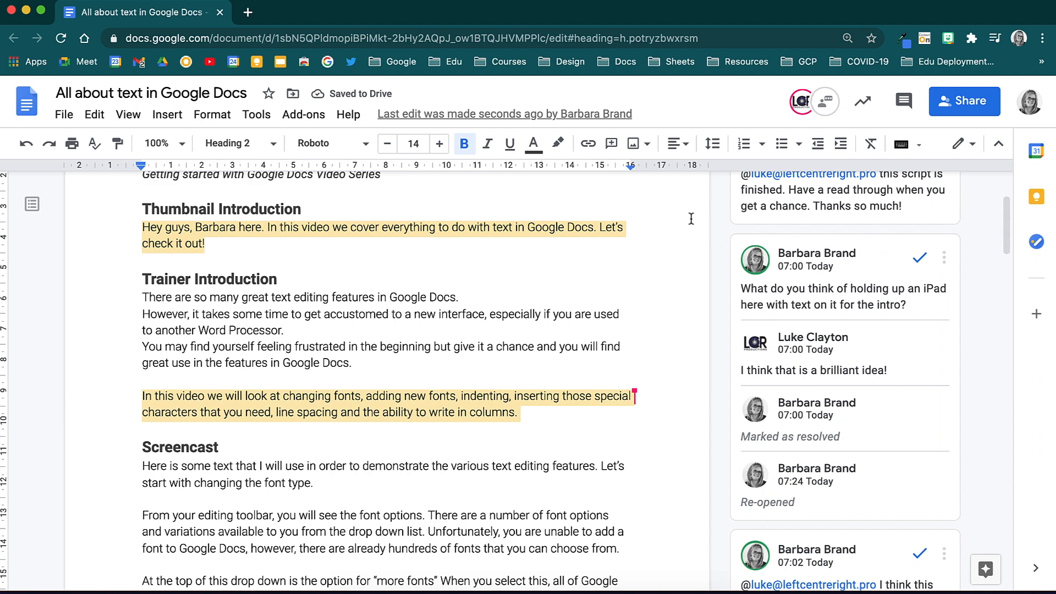